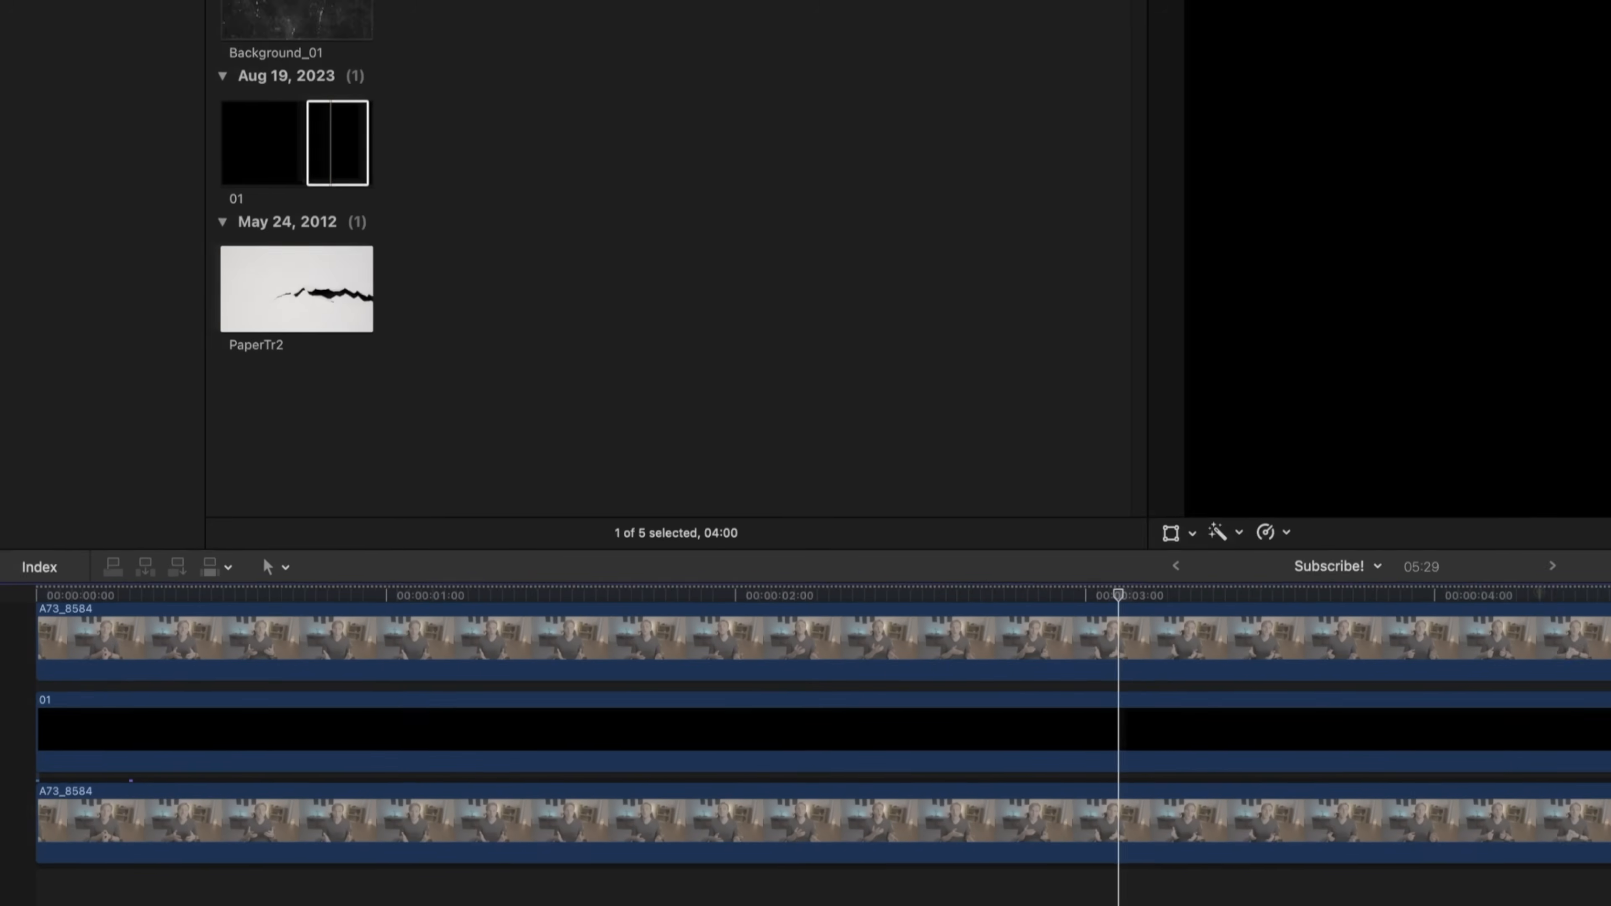
Set the spatial conform of the 01 dot texture clip to Fill and its blend mode to Overlay
drag(1284, 713, 1277, 714)
click(891, 757)
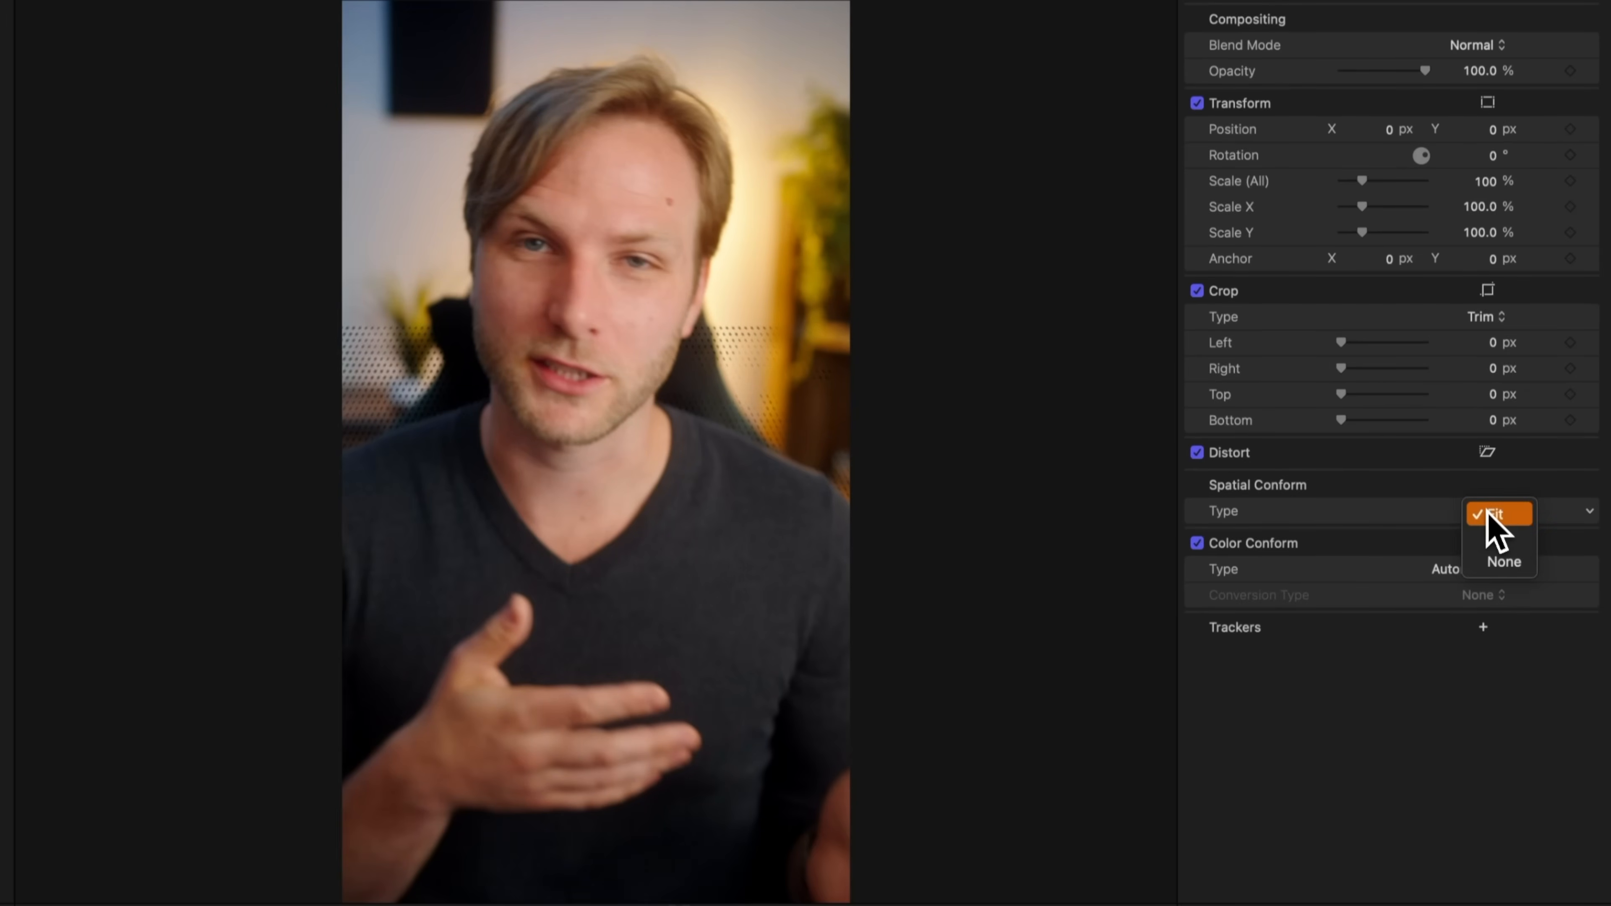
click(1497, 539)
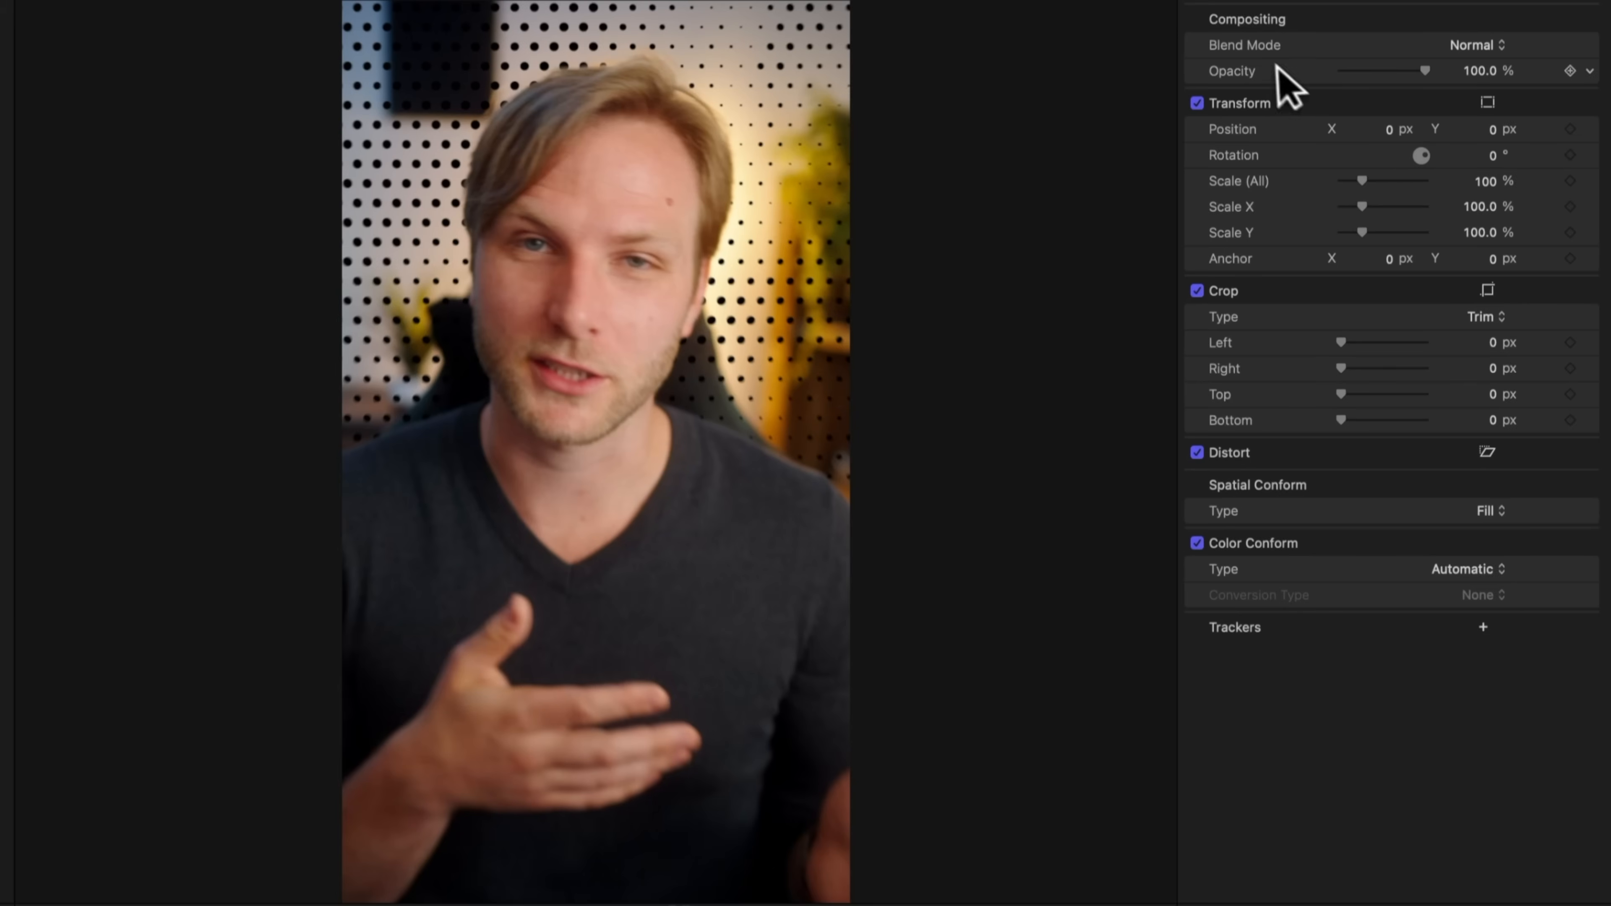
click(1481, 46)
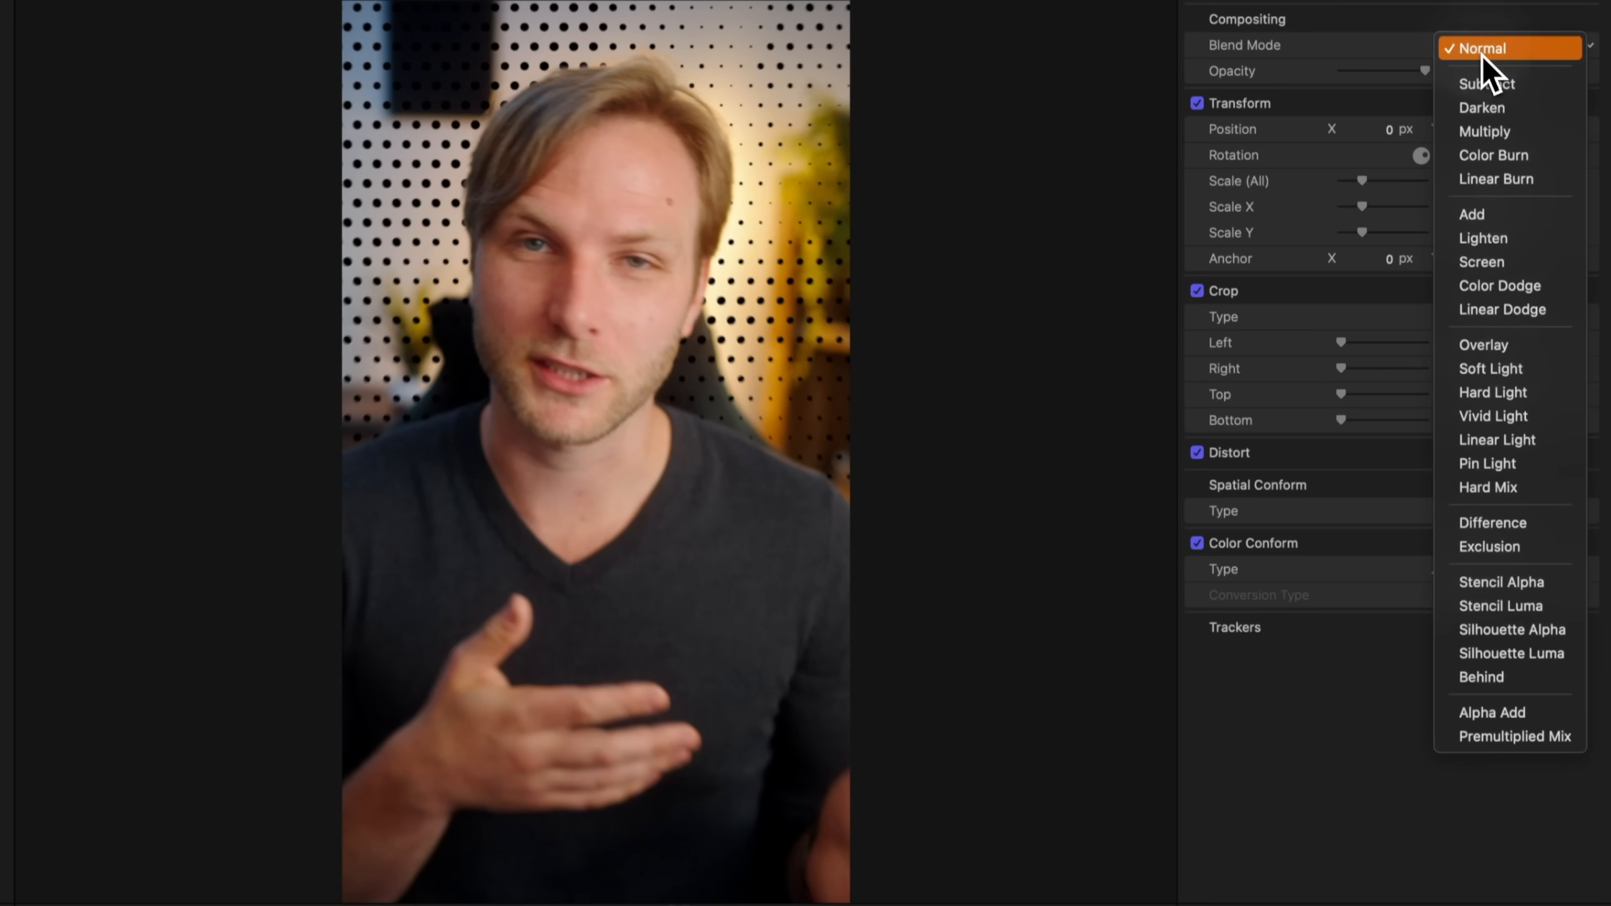
click(1500, 337)
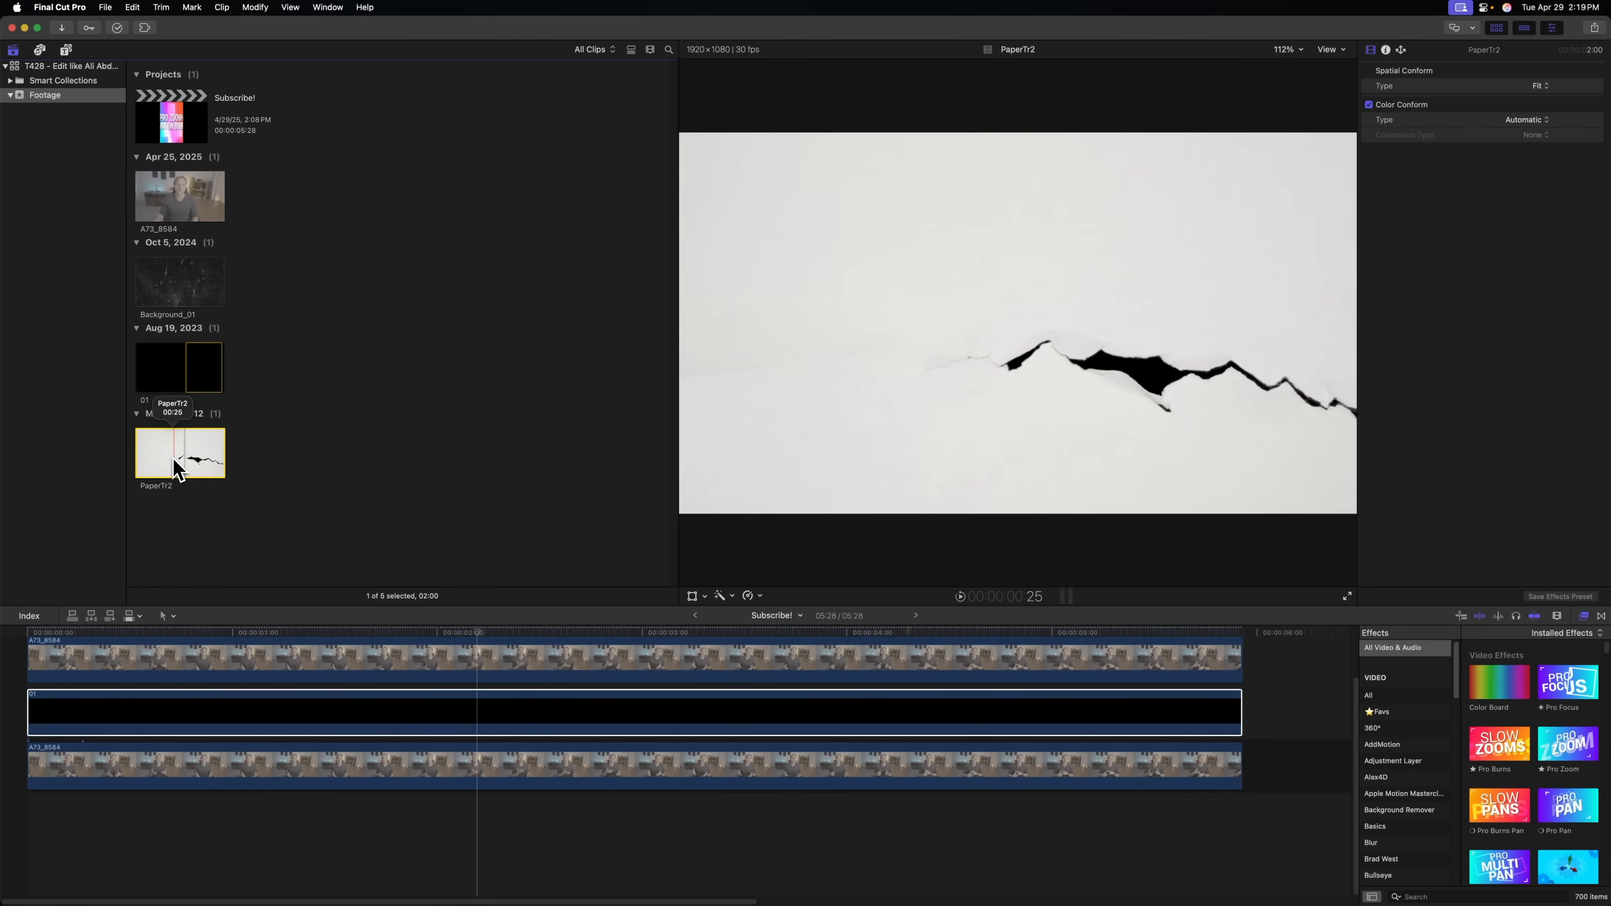
Place PaperTr2 between the 01 texture and the bottom A73_8584 clip, with its spatial conform set to Fill
drag(190, 482, 488, 744)
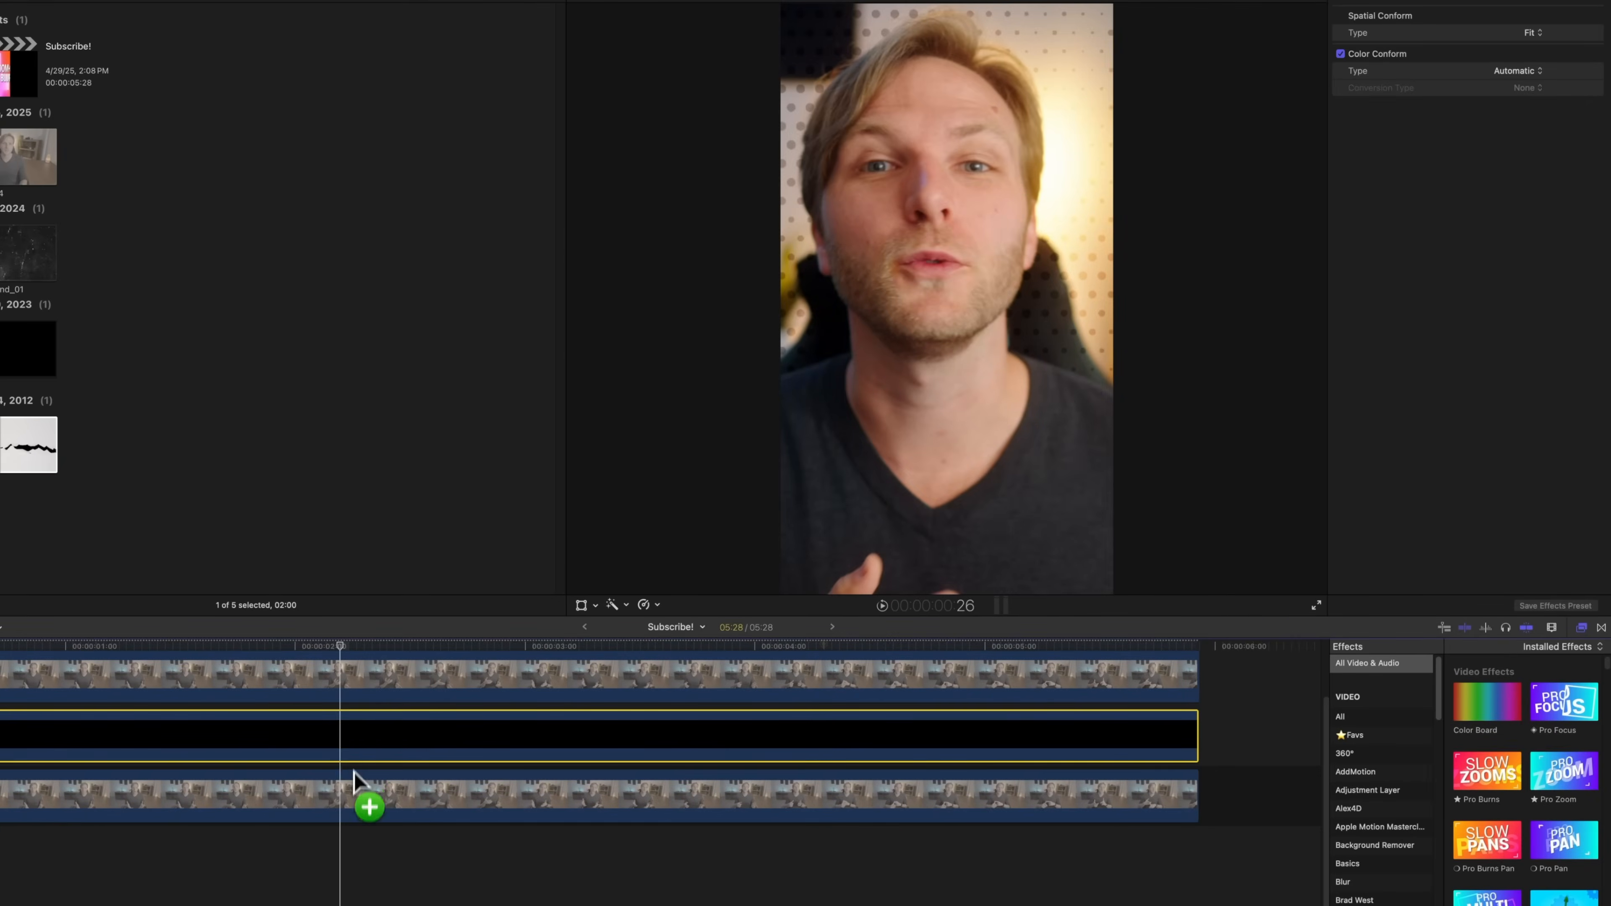
drag(353, 771, 354, 753)
drag(353, 647, 653, 653)
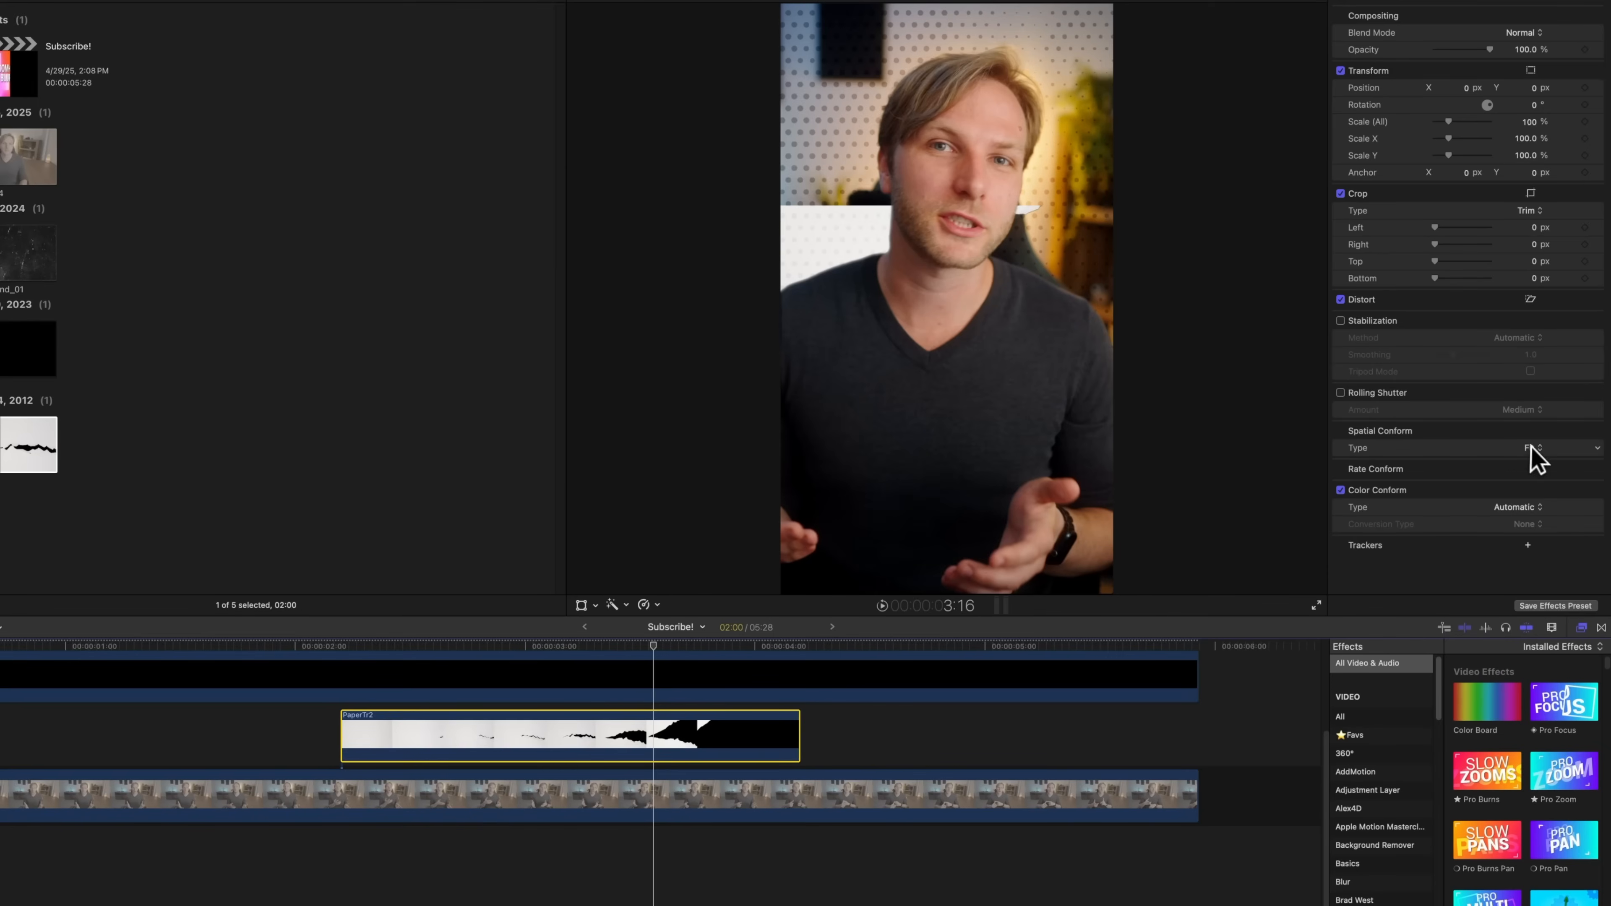
click(1538, 467)
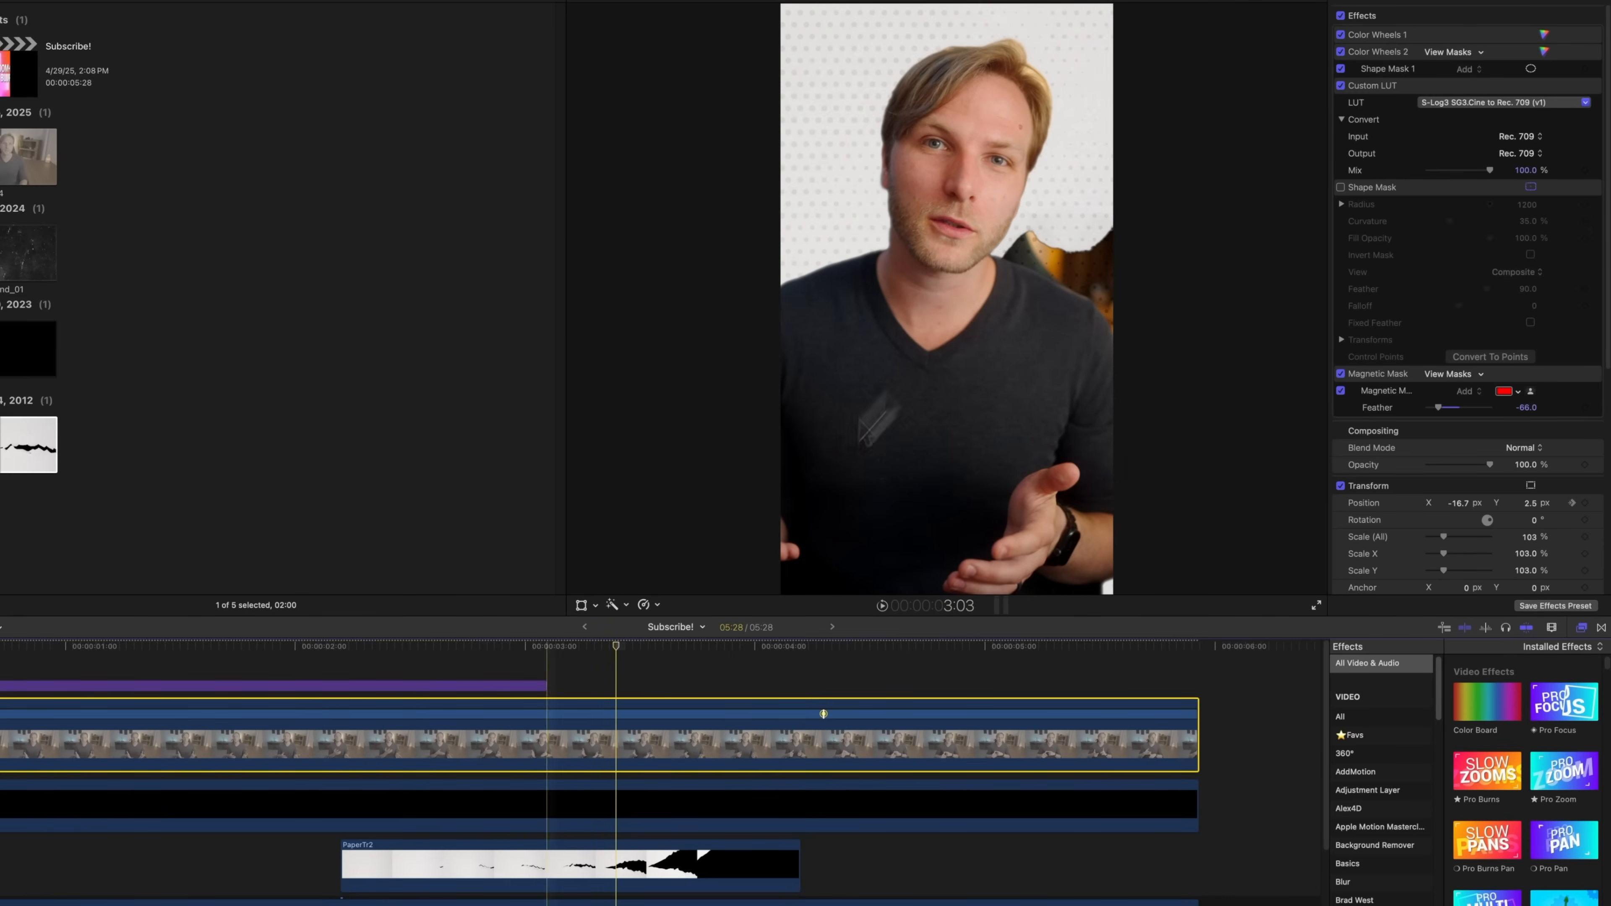
Reverse the PaperTr2 clip on the timeline
drag(615, 647, 624, 730)
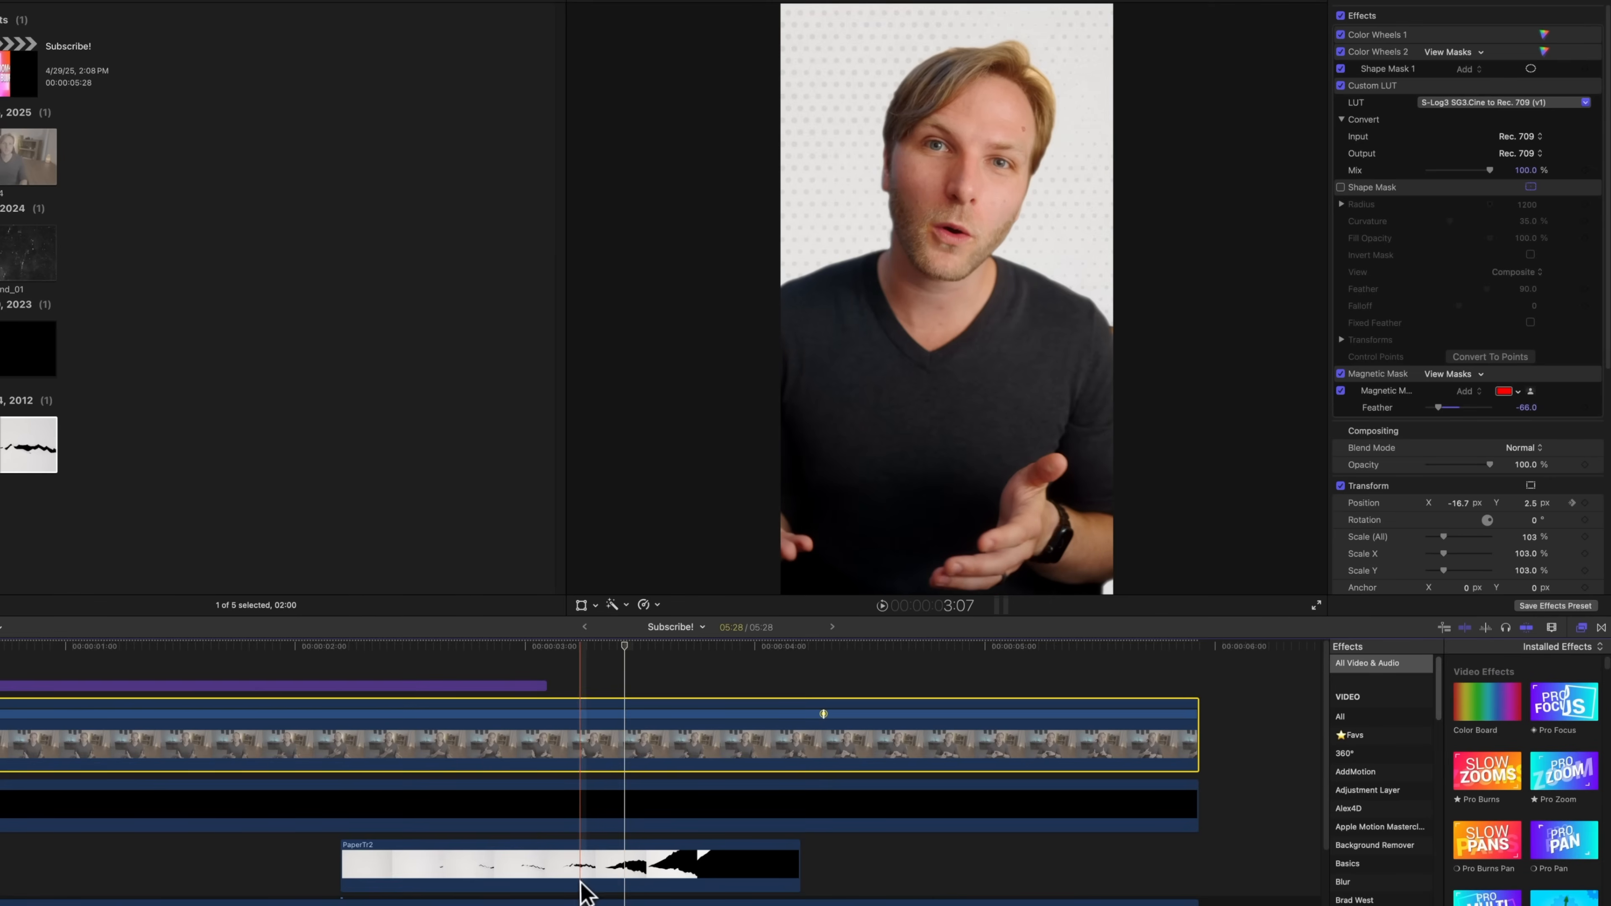
click(584, 888)
click(644, 604)
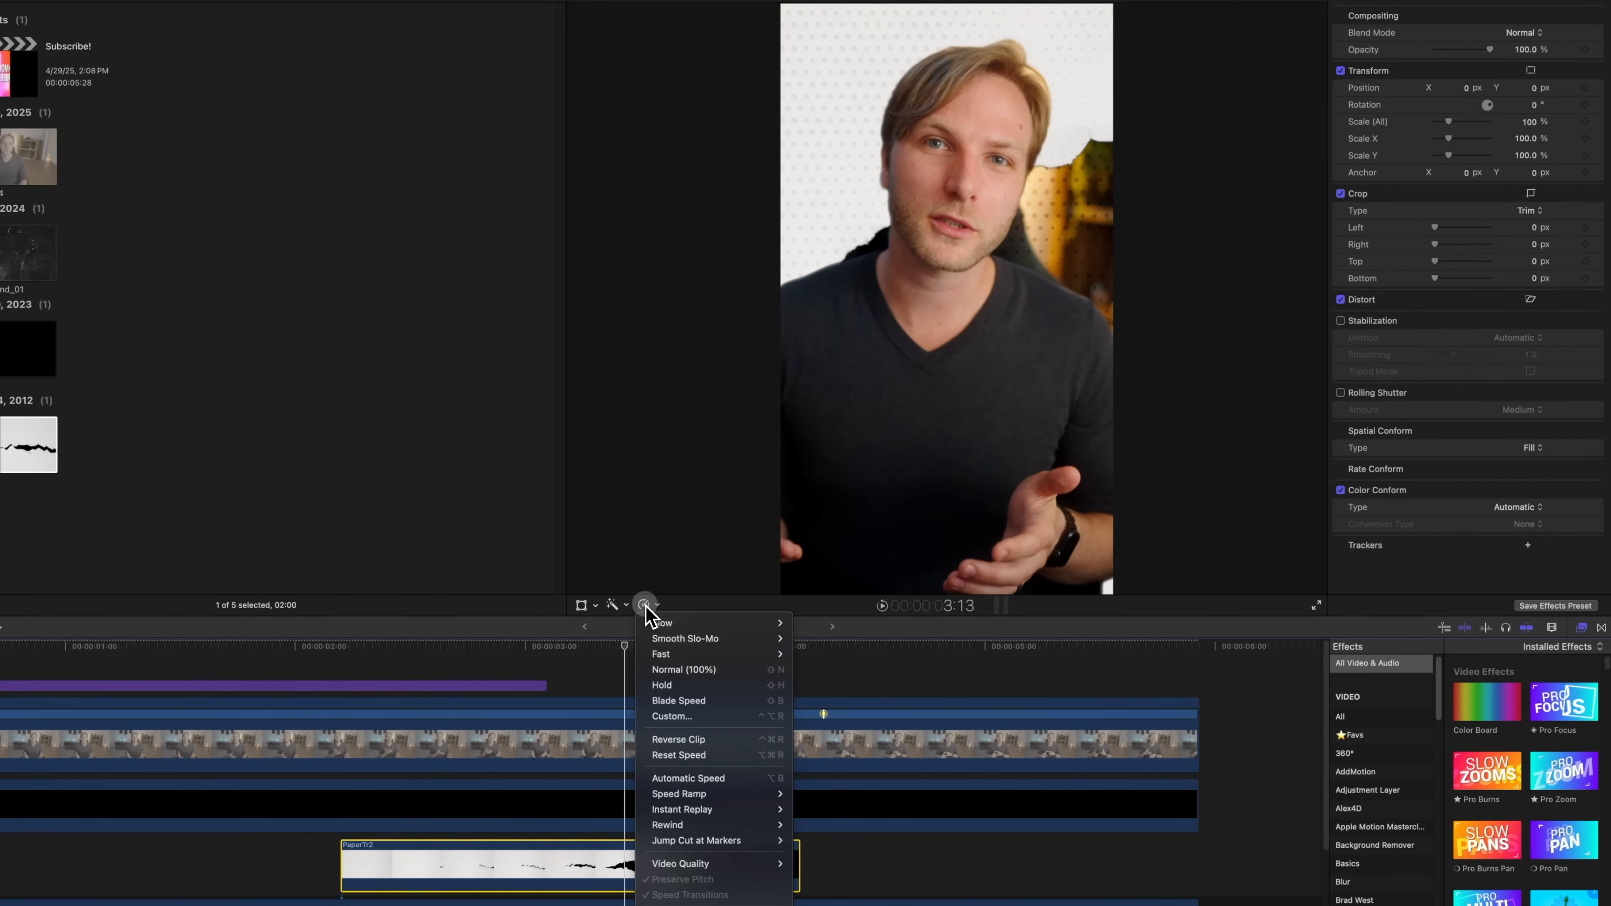
click(728, 740)
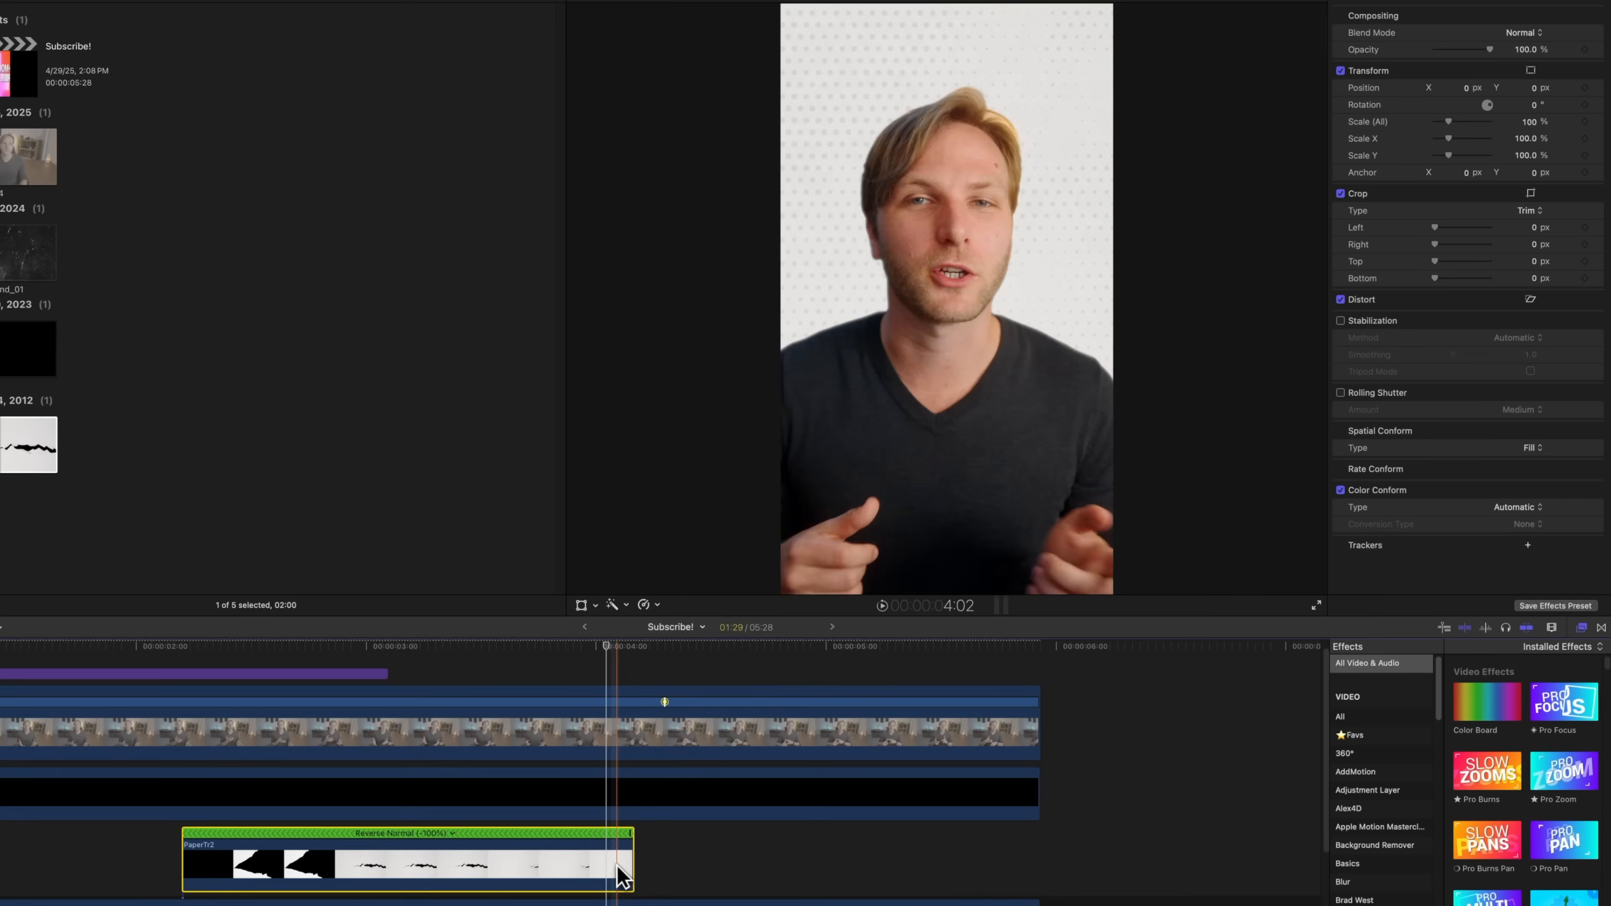
Add a hold frame near the end of the reversed PaperTr2 clip and trim it to end with the other clips
click(622, 650)
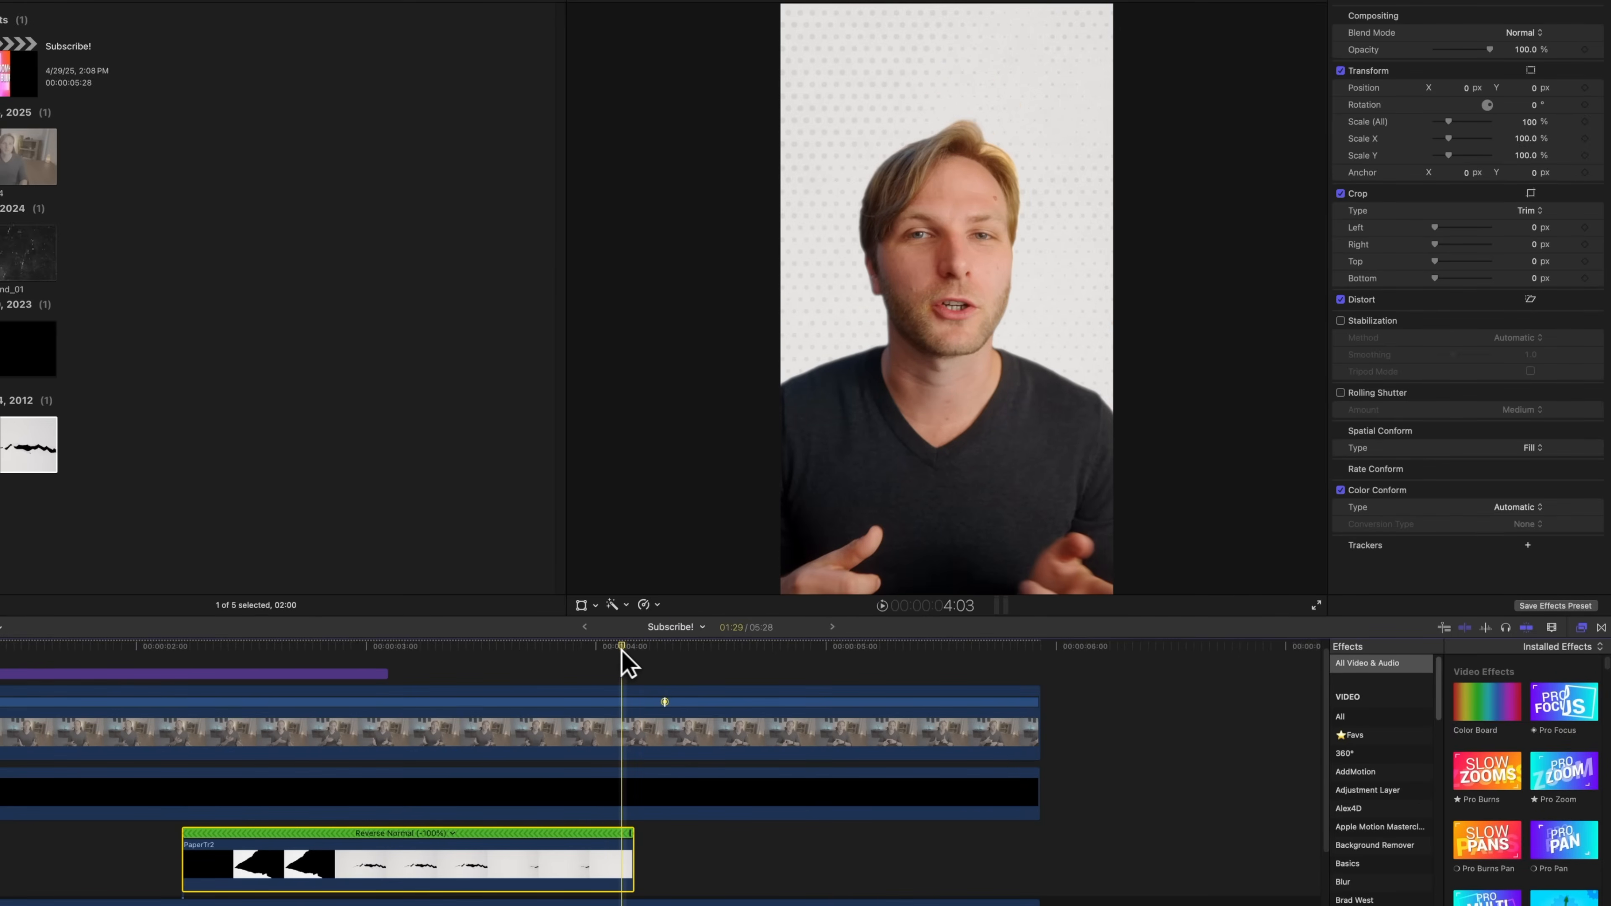
key(shift+h)
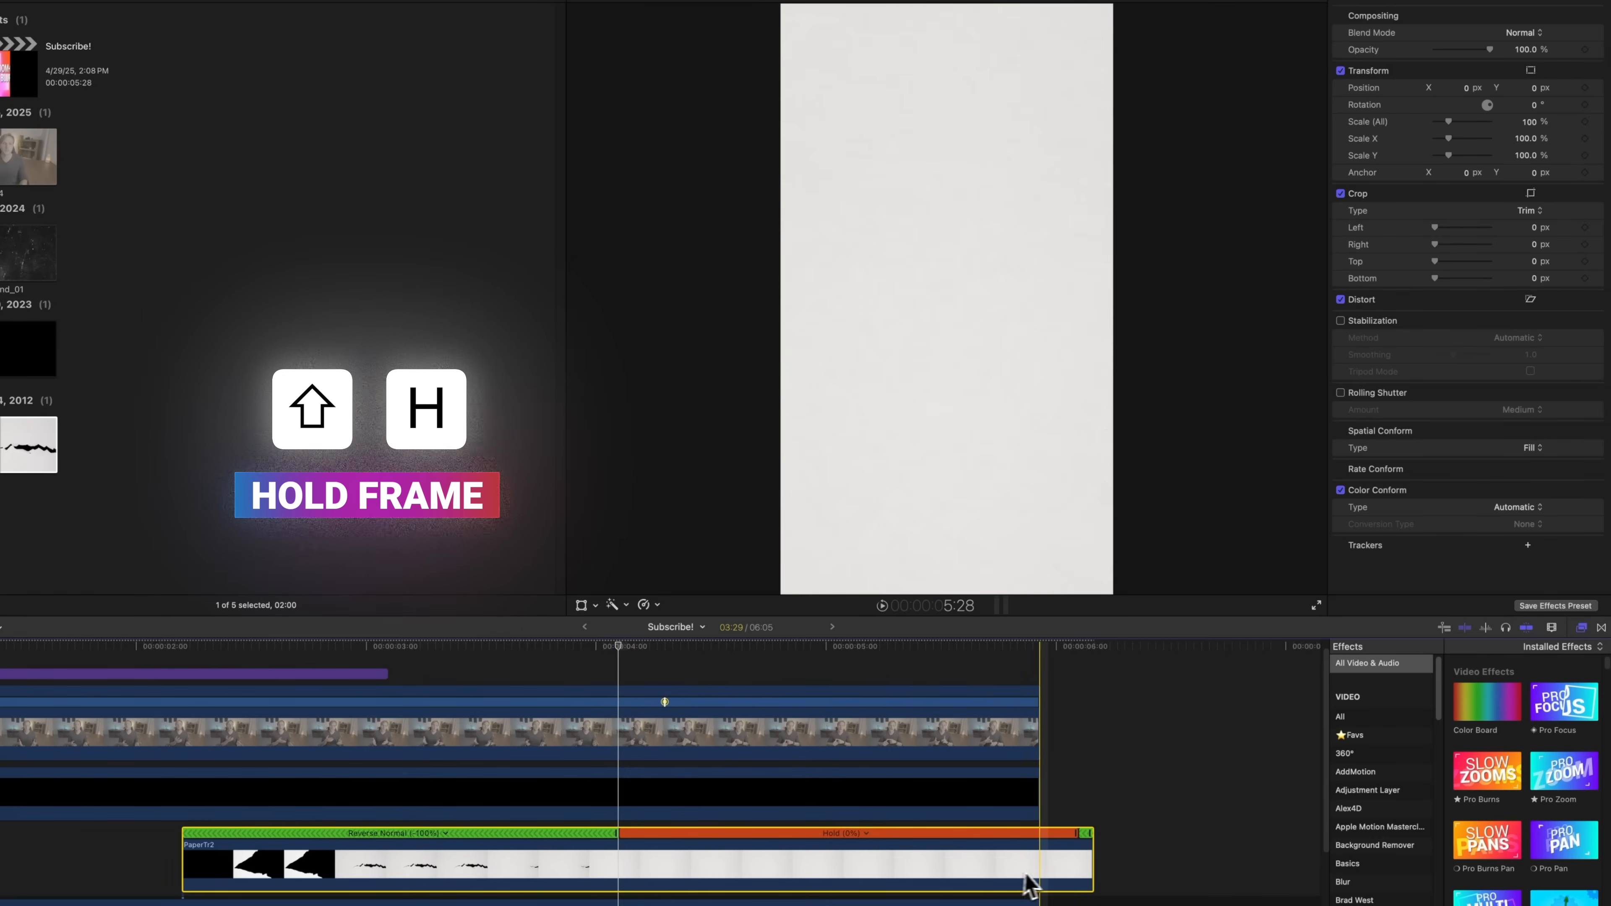
drag(1048, 884, 1038, 883)
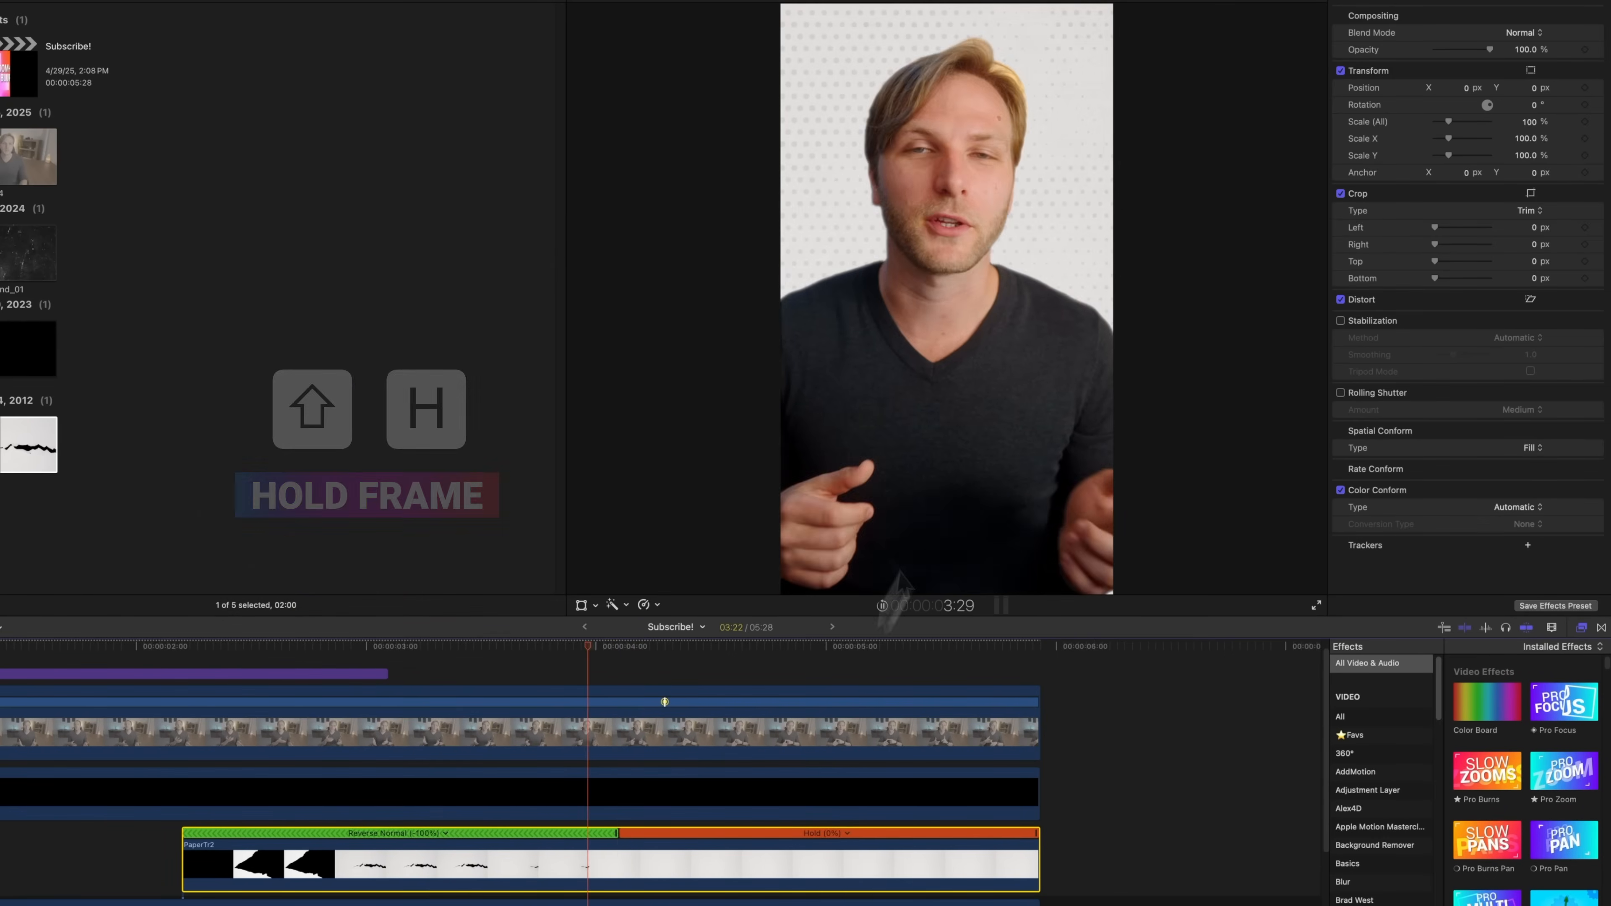
key(space)
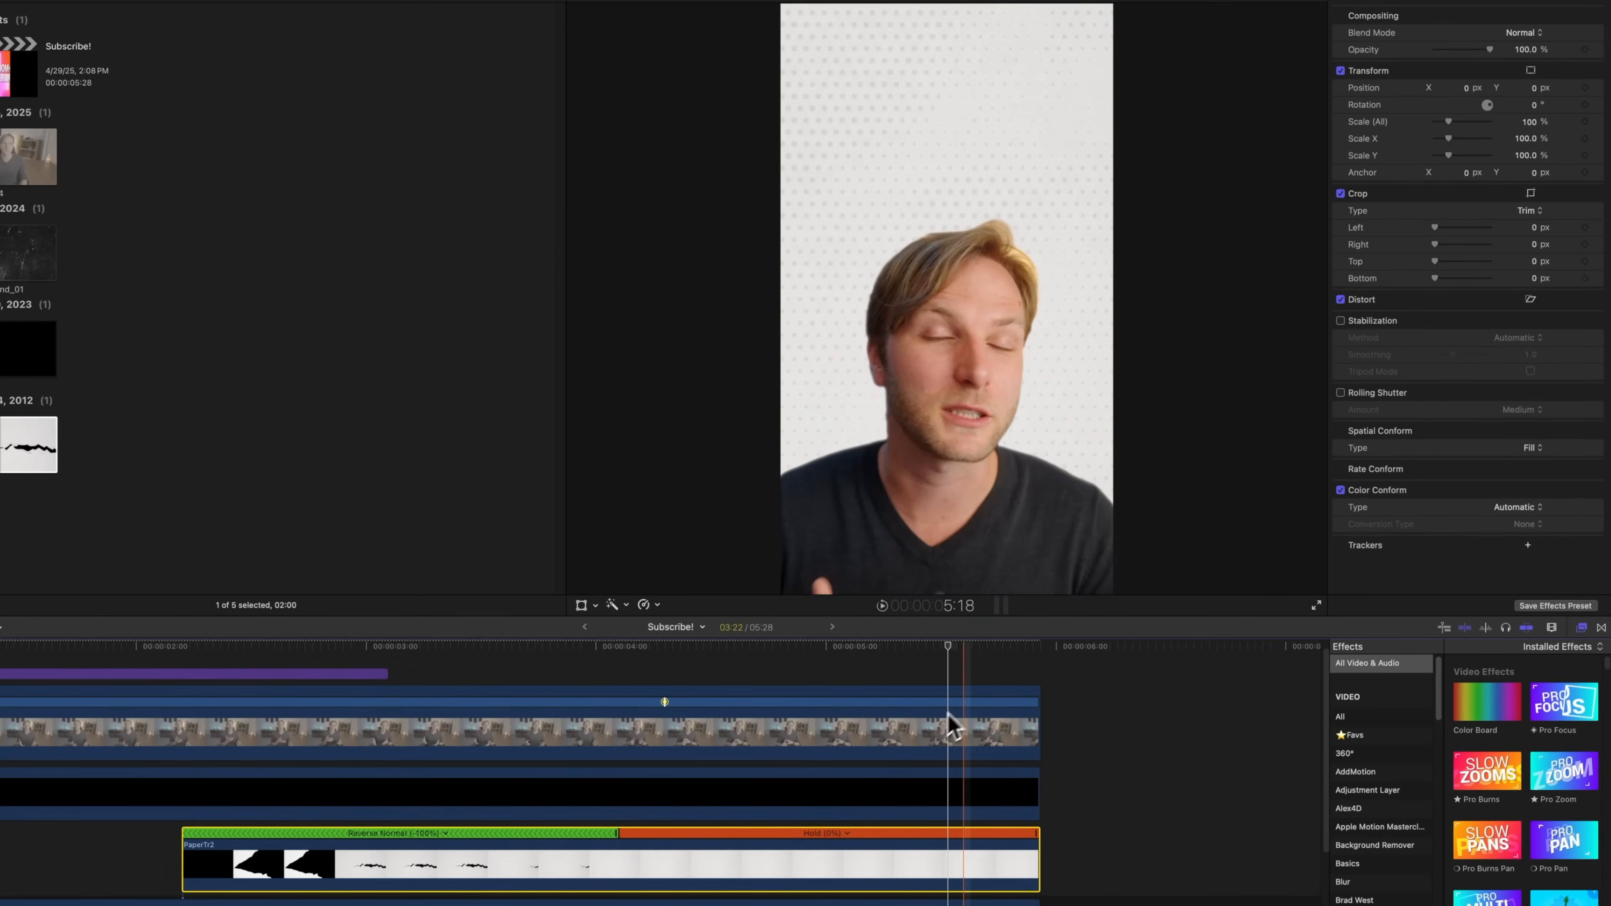
drag(686, 653, 494, 662)
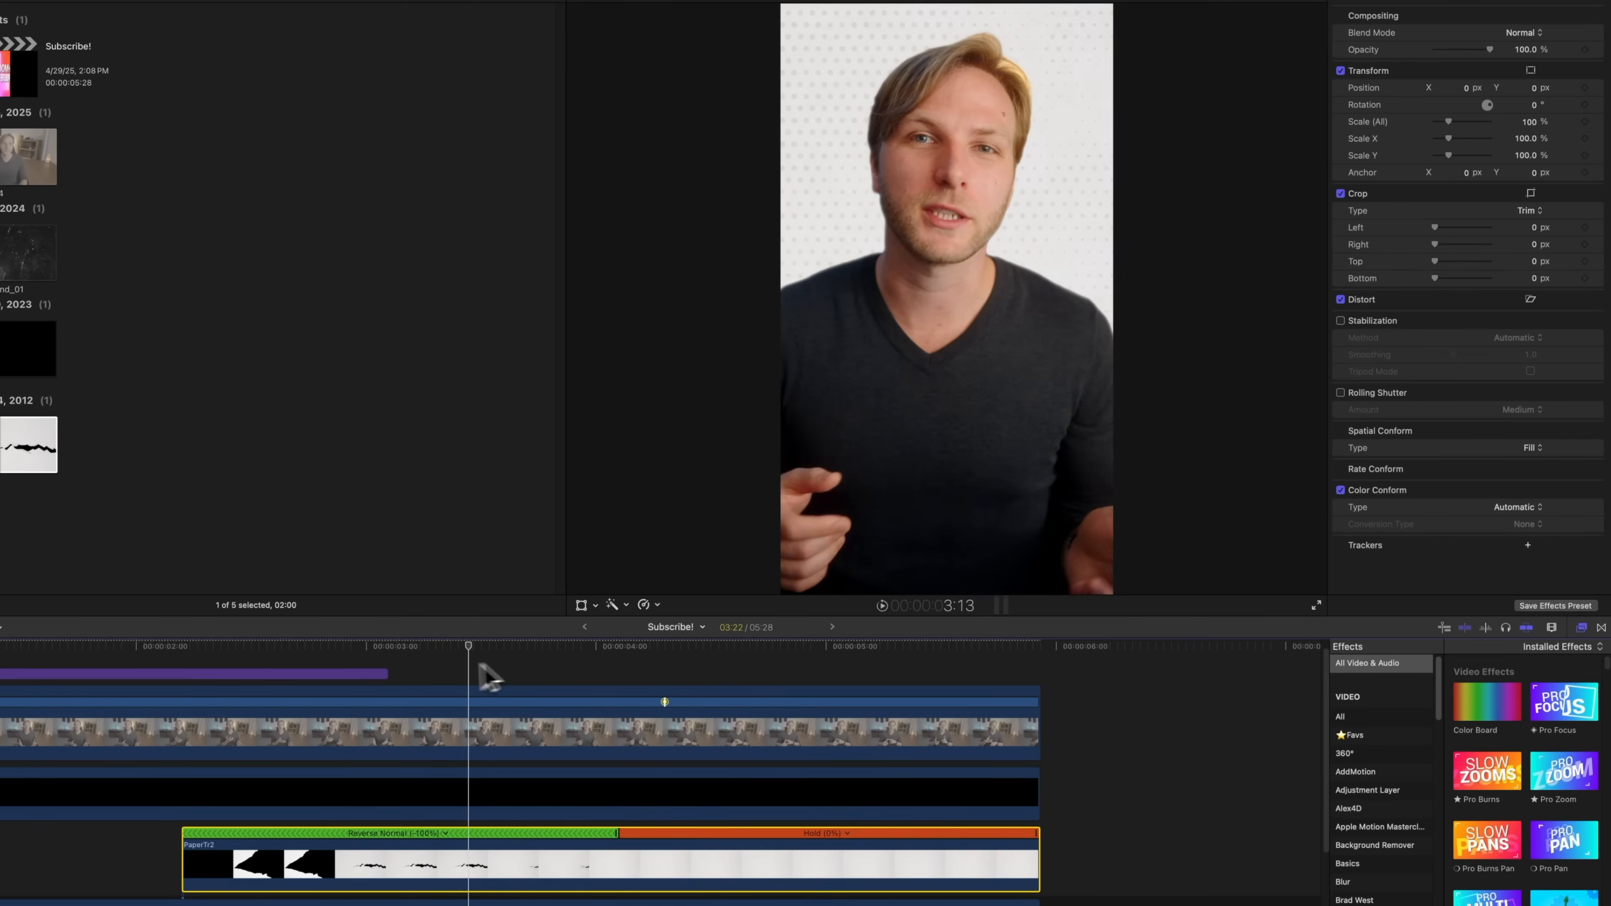
drag(282, 689, 457, 682)
drag(598, 670, 763, 671)
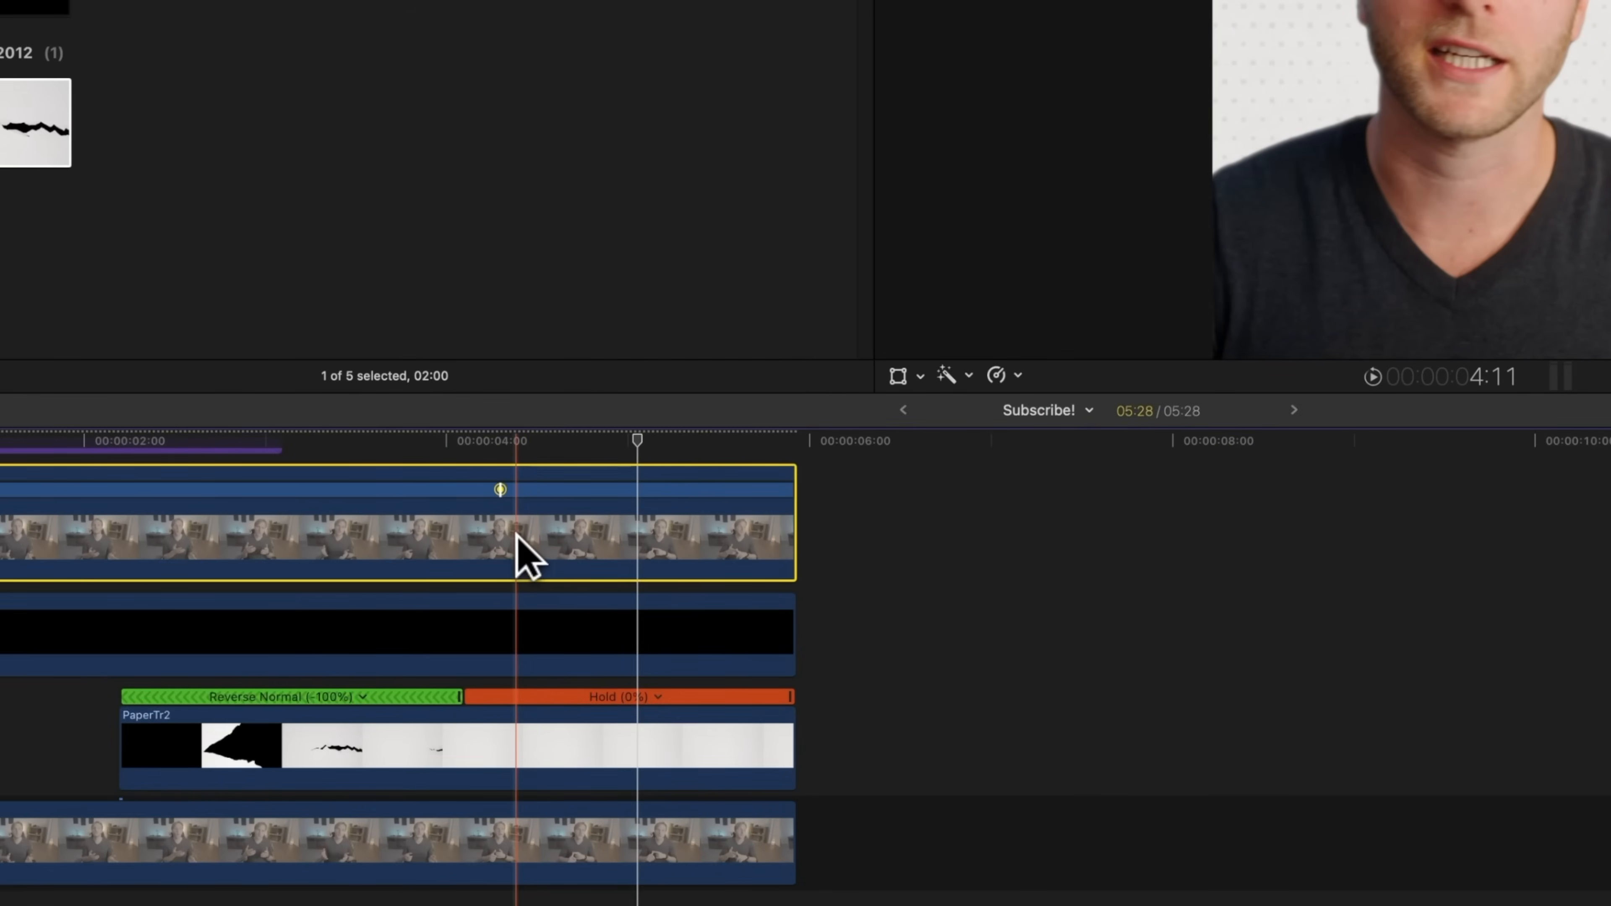
Split the top A73_8584 clip at about 4:11 and place a copy of PaperTr2 above its second part
click(574, 549)
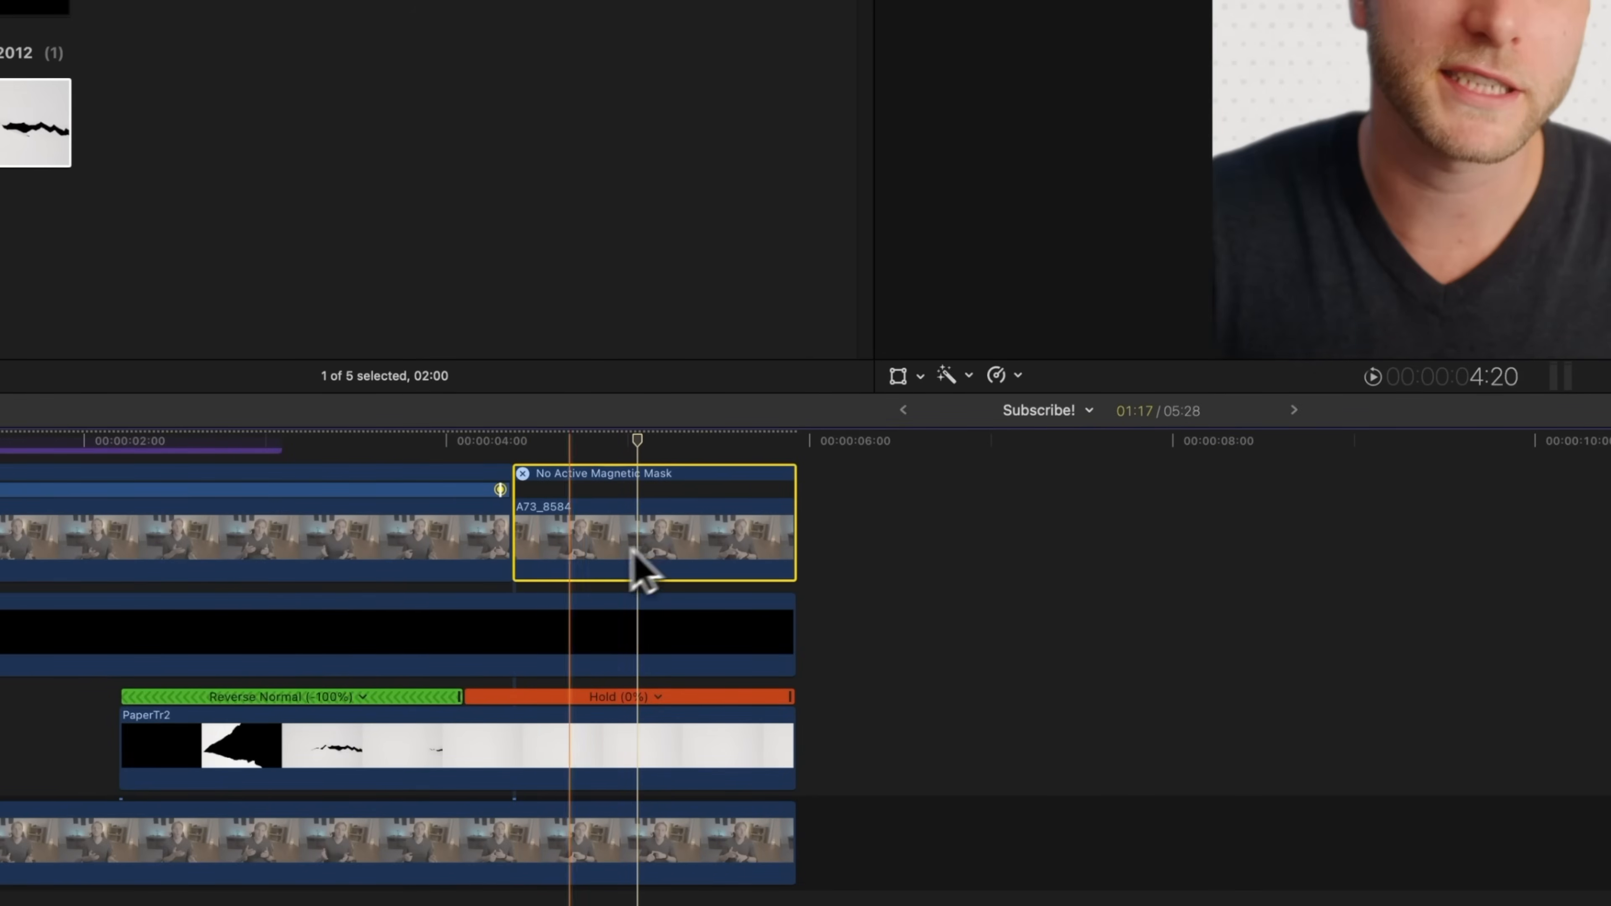
scroll(482, 757, down, 3)
scroll(413, 729, up, 5)
drag(375, 795, 598, 483)
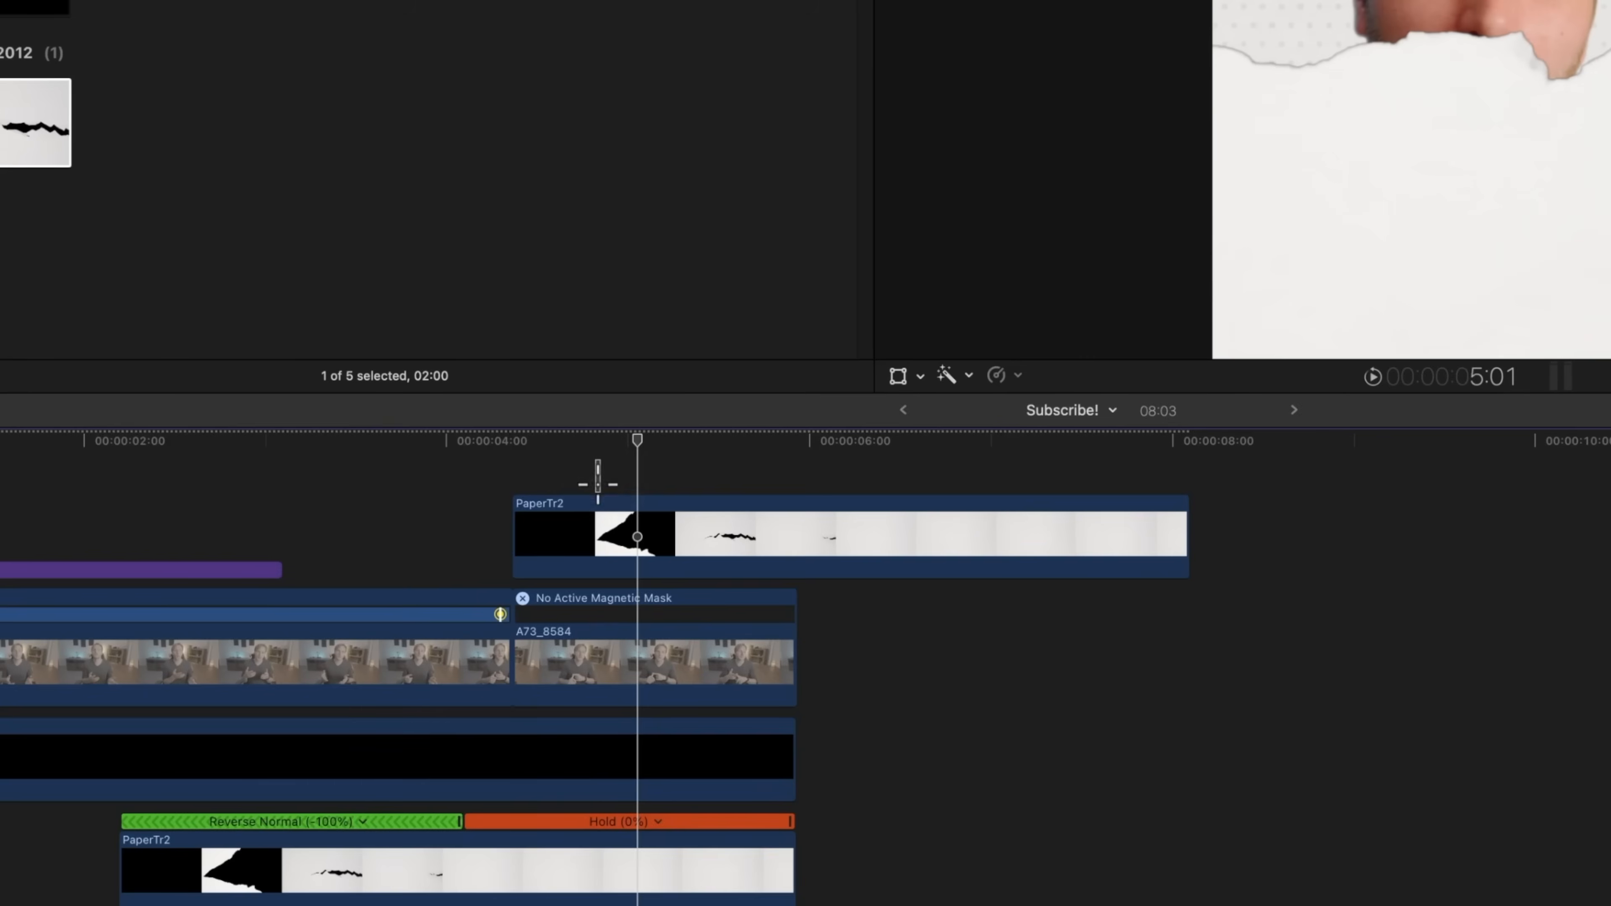
Combine the PaperTr2 copy and the second part of A73_8584 into a compound clip named Subscribe! Clip in the Footage event
right_click(603, 675)
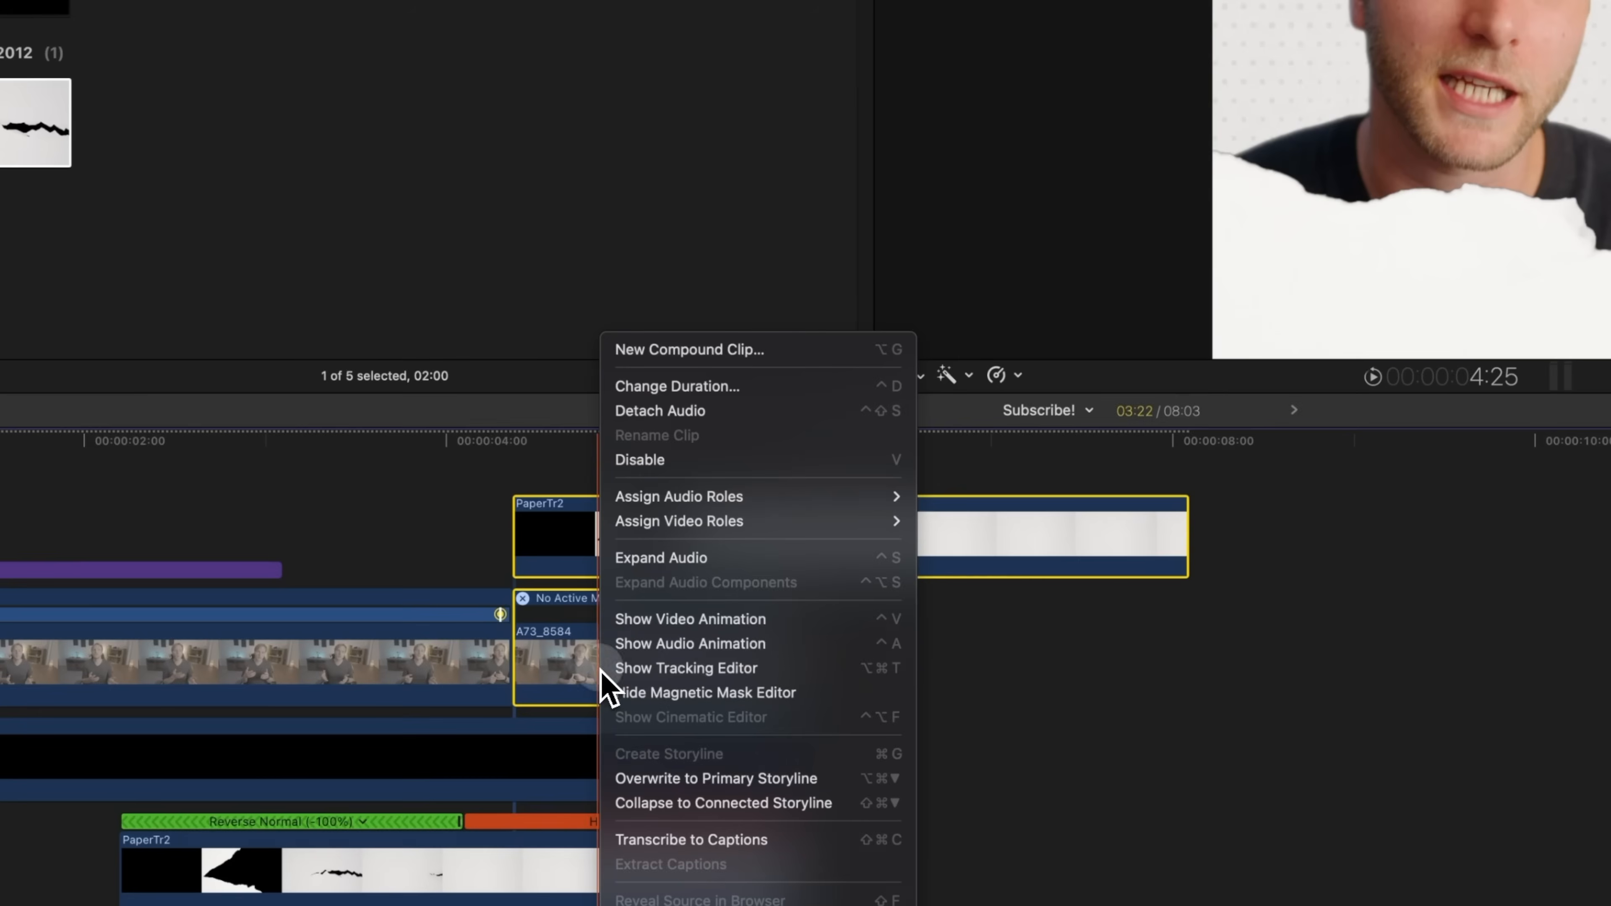
click(776, 353)
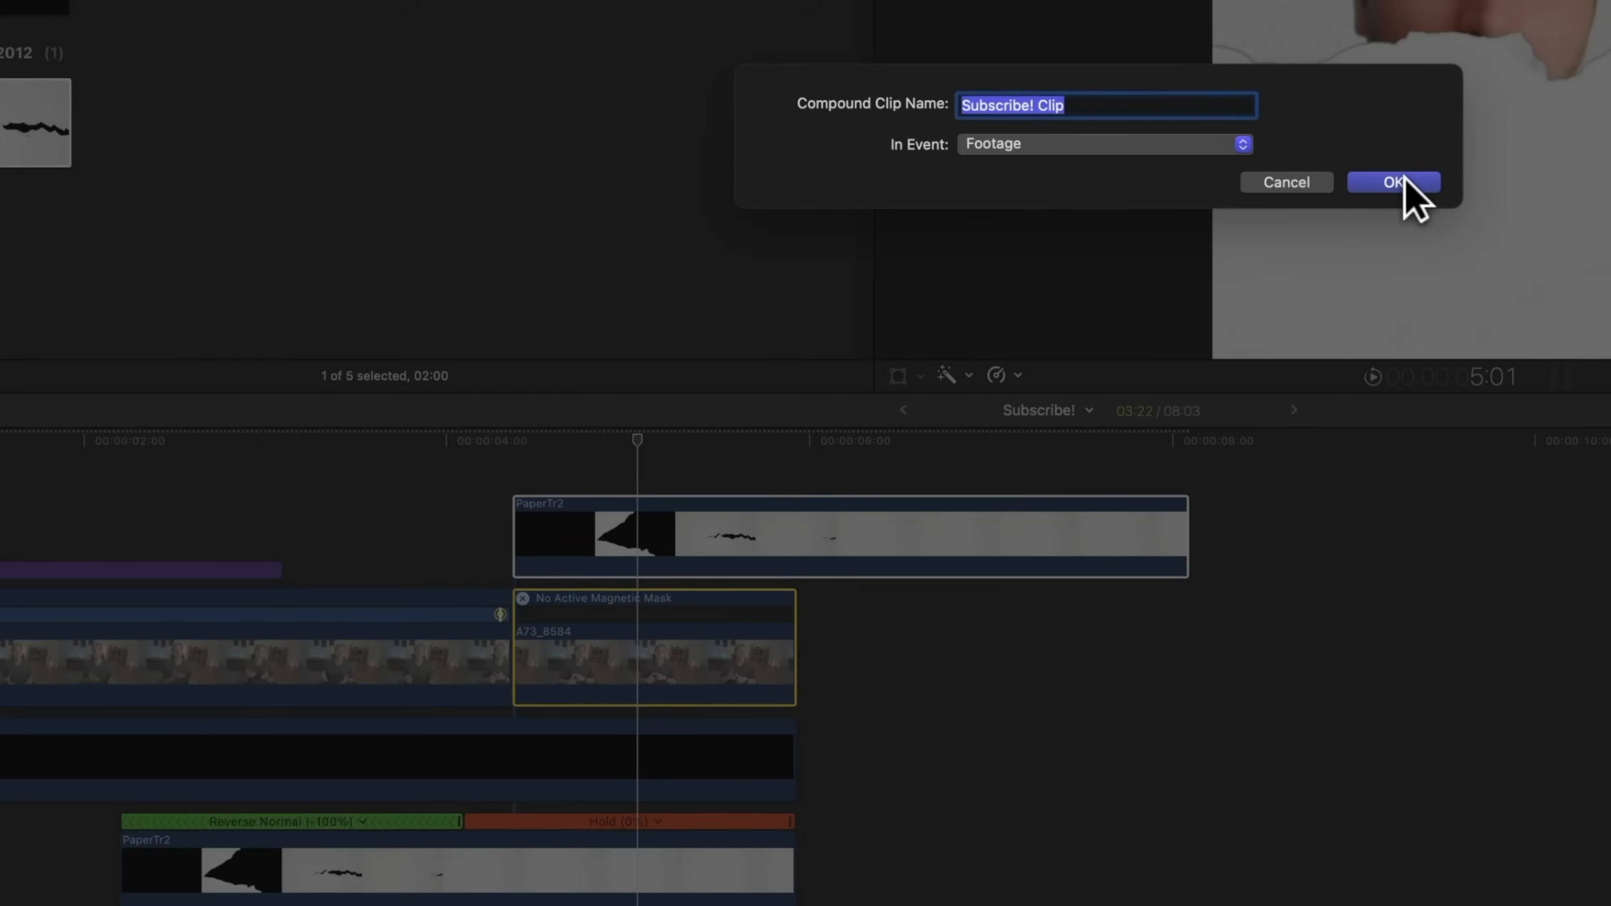
click(1402, 182)
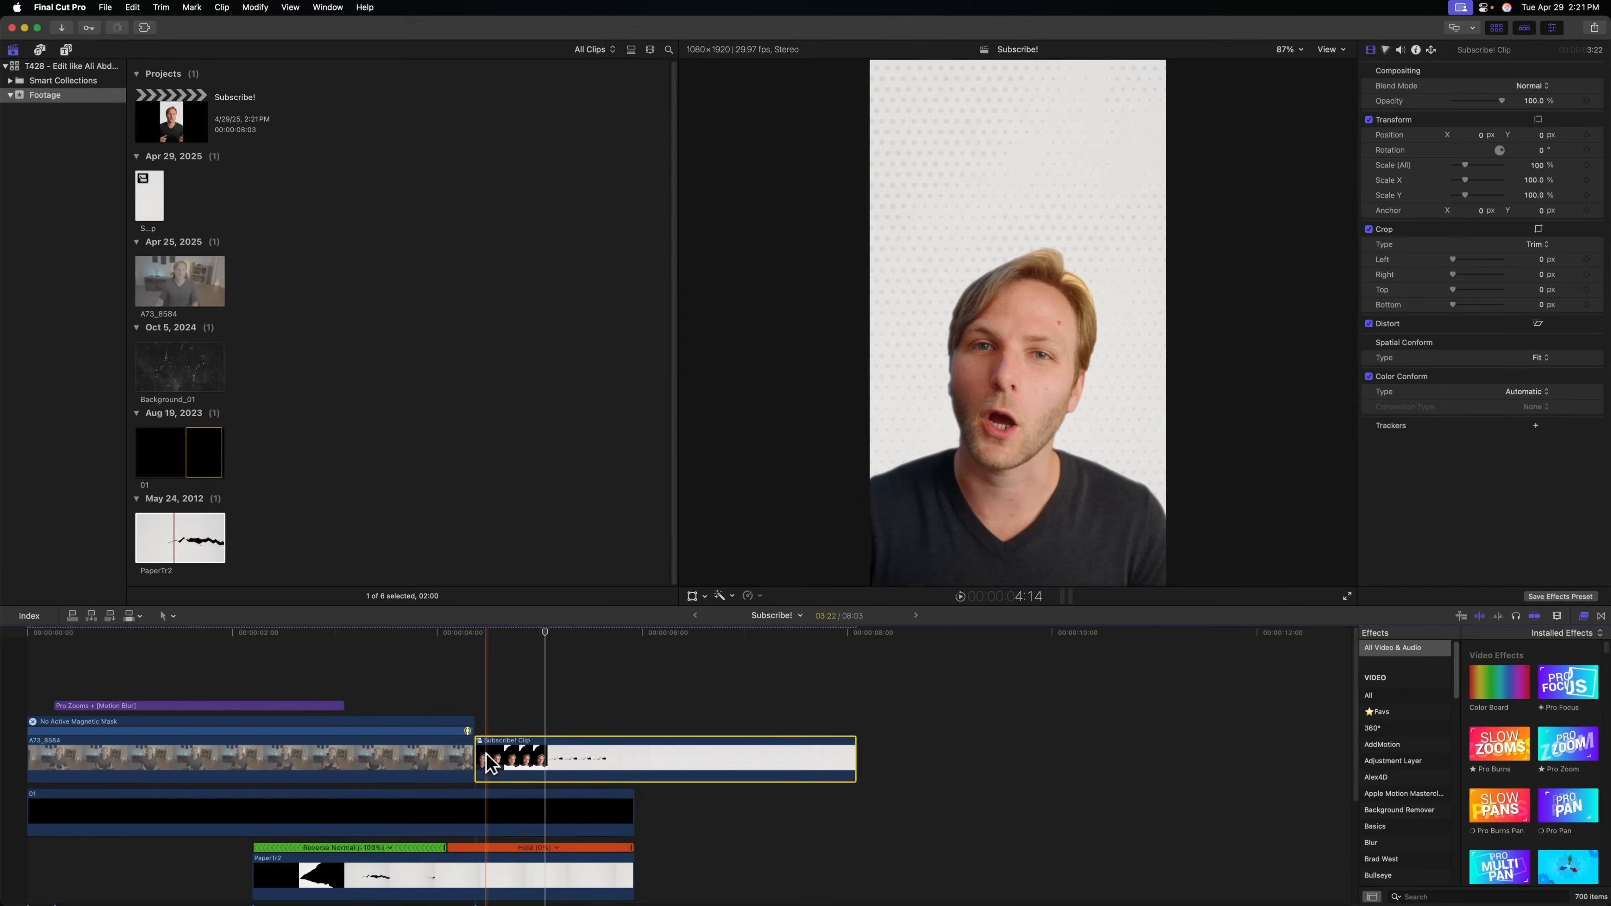
Open the Subscribe! Clip compound clip and set the blend mode of its PaperTr2 clip to Stencil Alpha
double_click(538, 677)
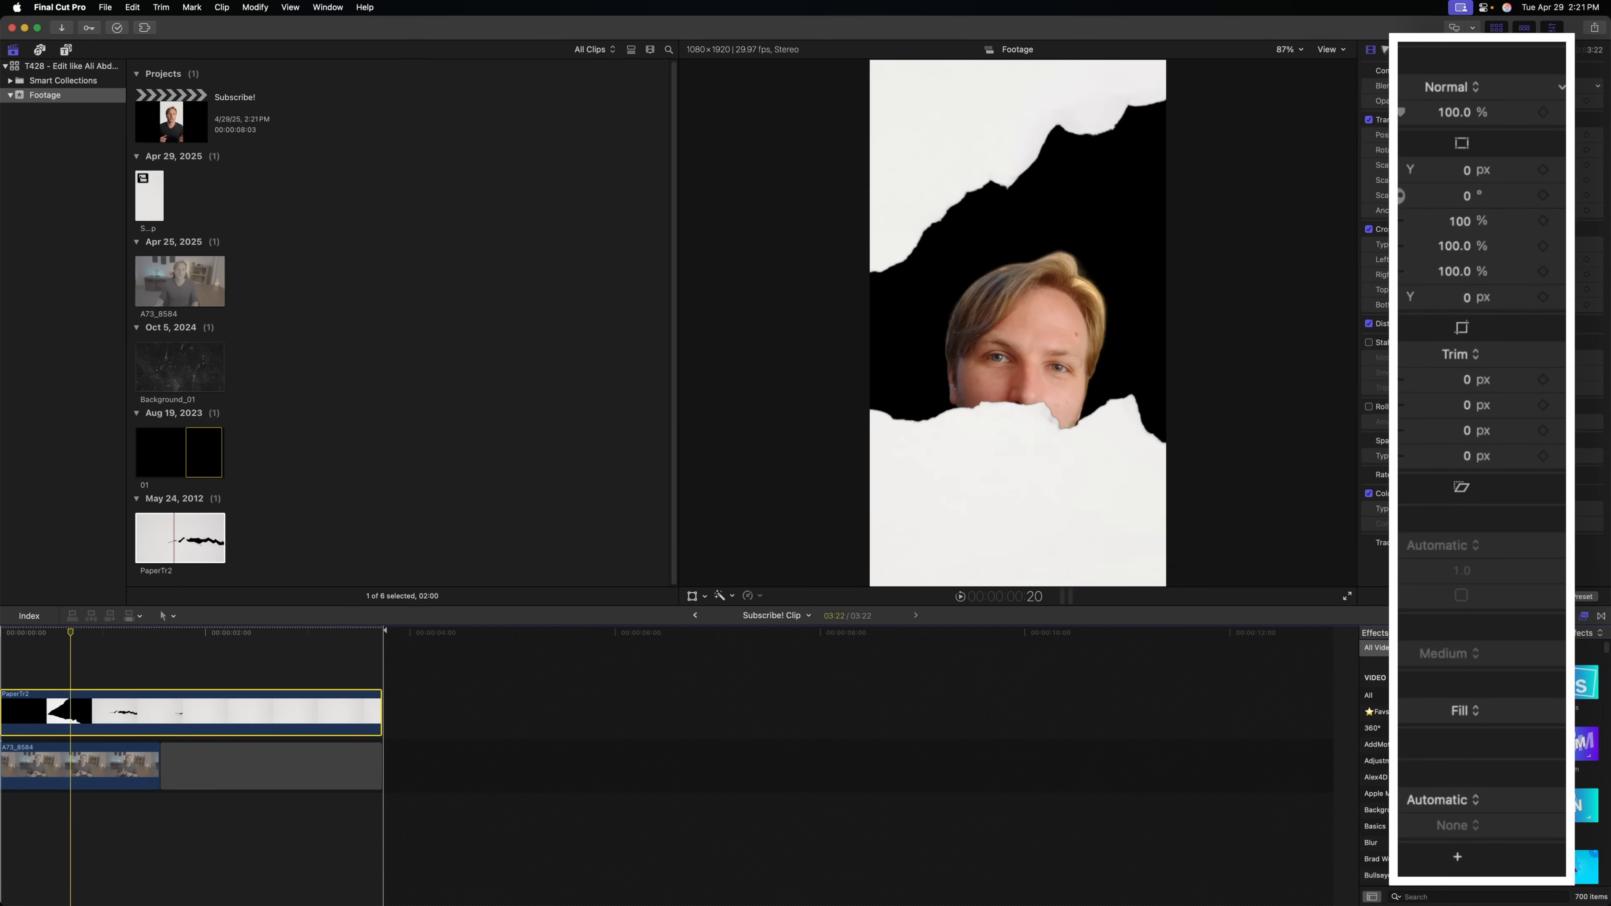
click(1447, 89)
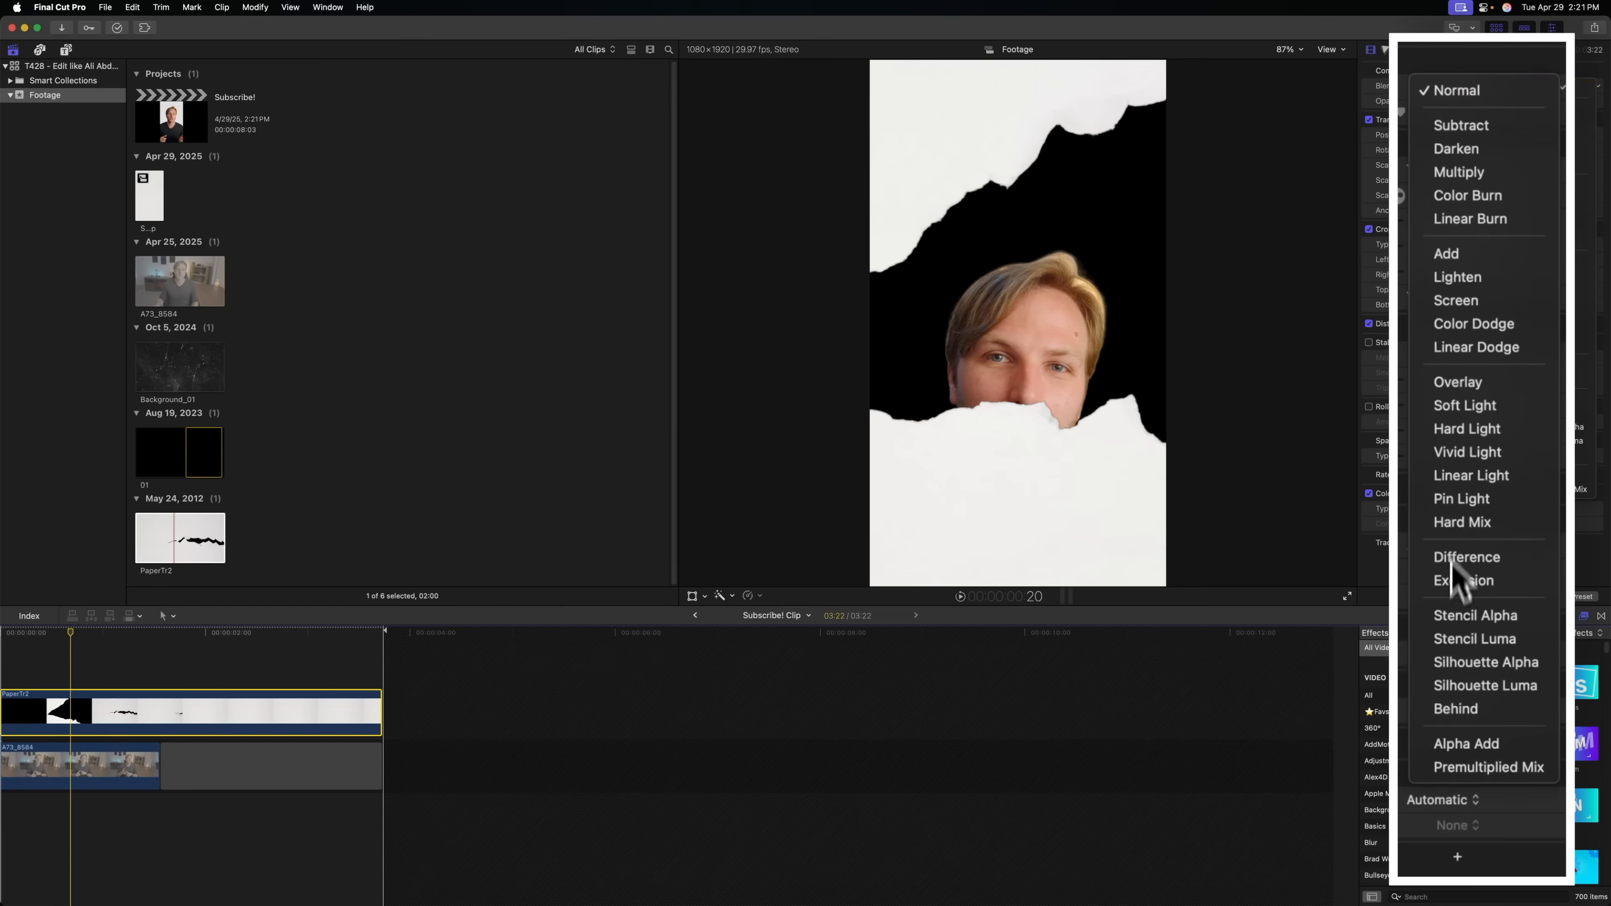
click(1478, 615)
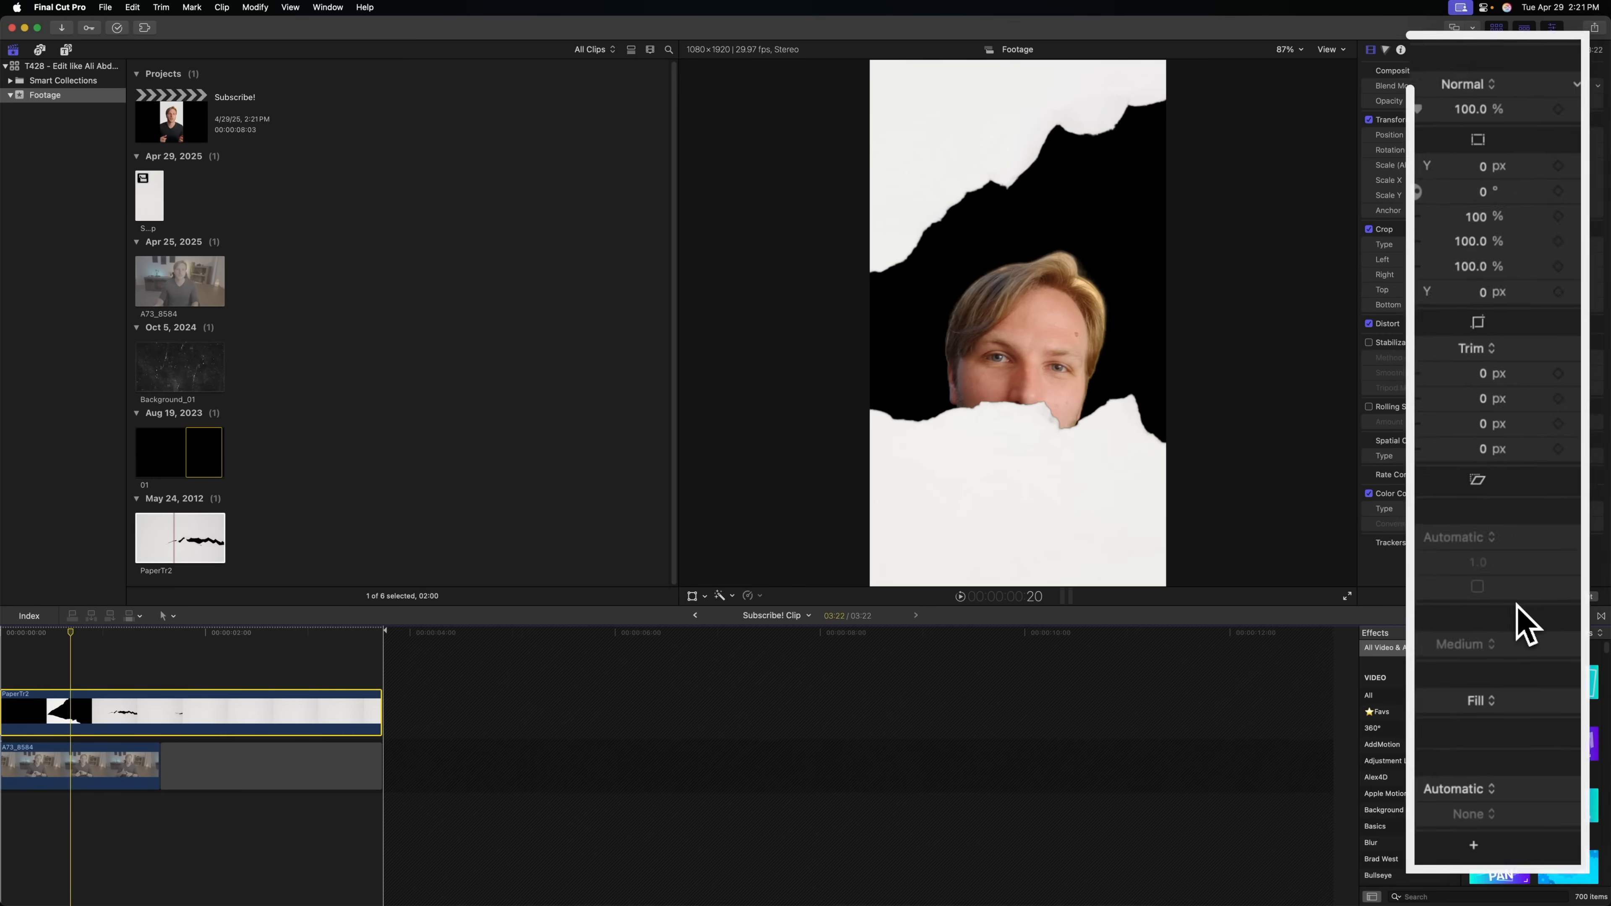
mouse_move(127, 640)
mouse_down()
mouse_move(25, 657)
mouse_move(172, 642)
mouse_move(78, 673)
mouse_move(191, 669)
mouse_move(124, 695)
mouse_move(122, 672)
mouse_up()
Reset the speed of PaperTr2 inside the compound clip and return to the Subscribe! project to play back the tear effect
key(super+r)
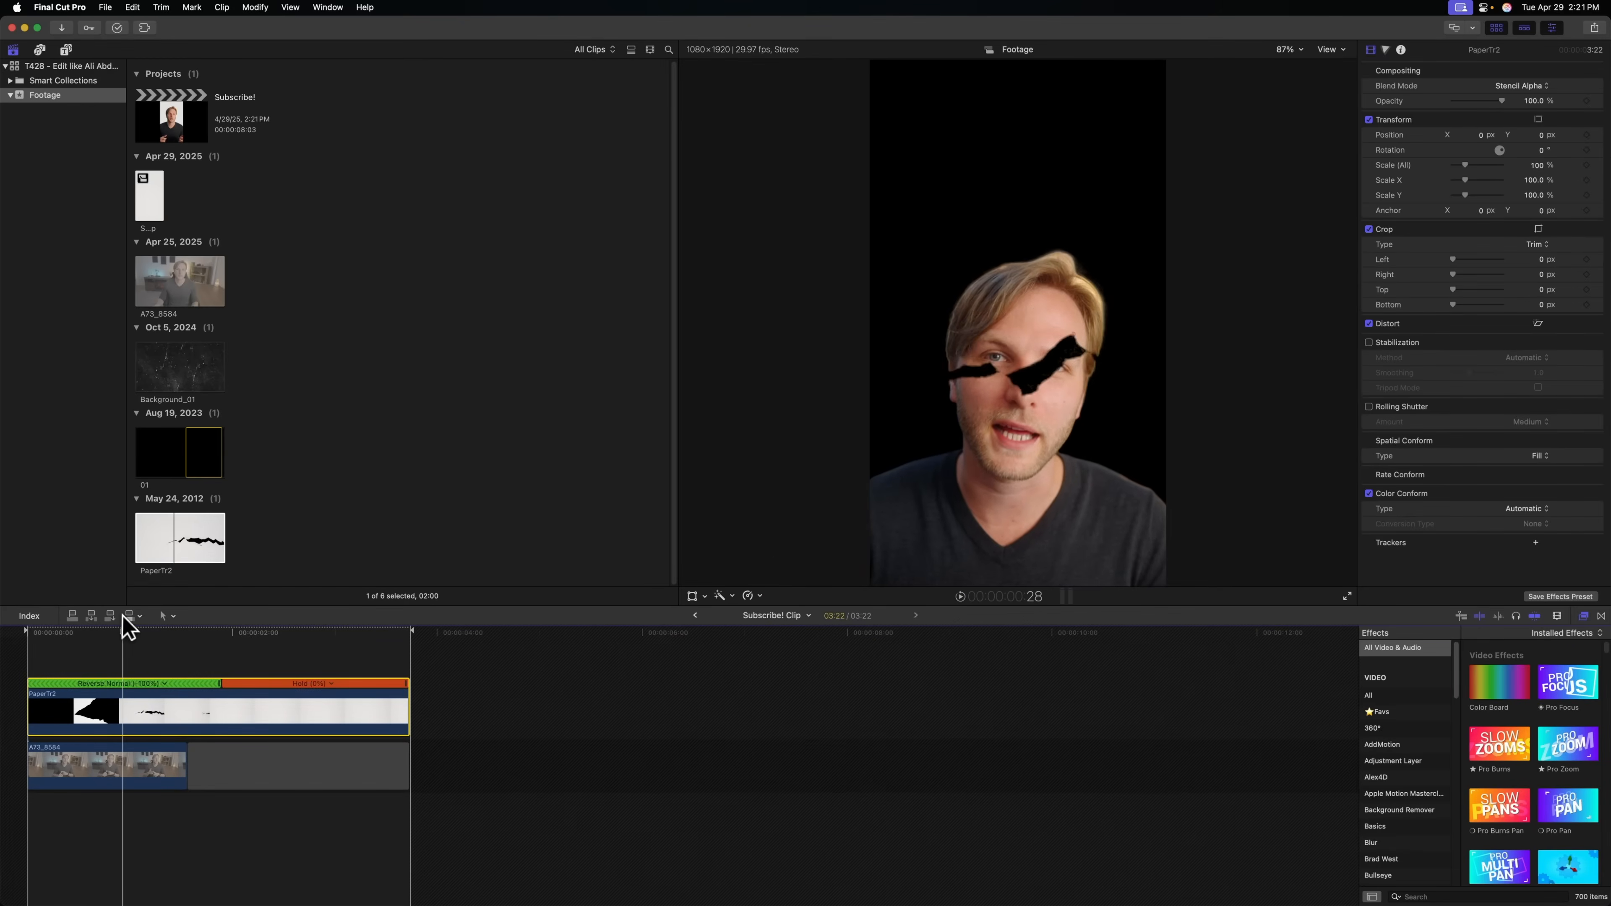
click(759, 598)
click(824, 729)
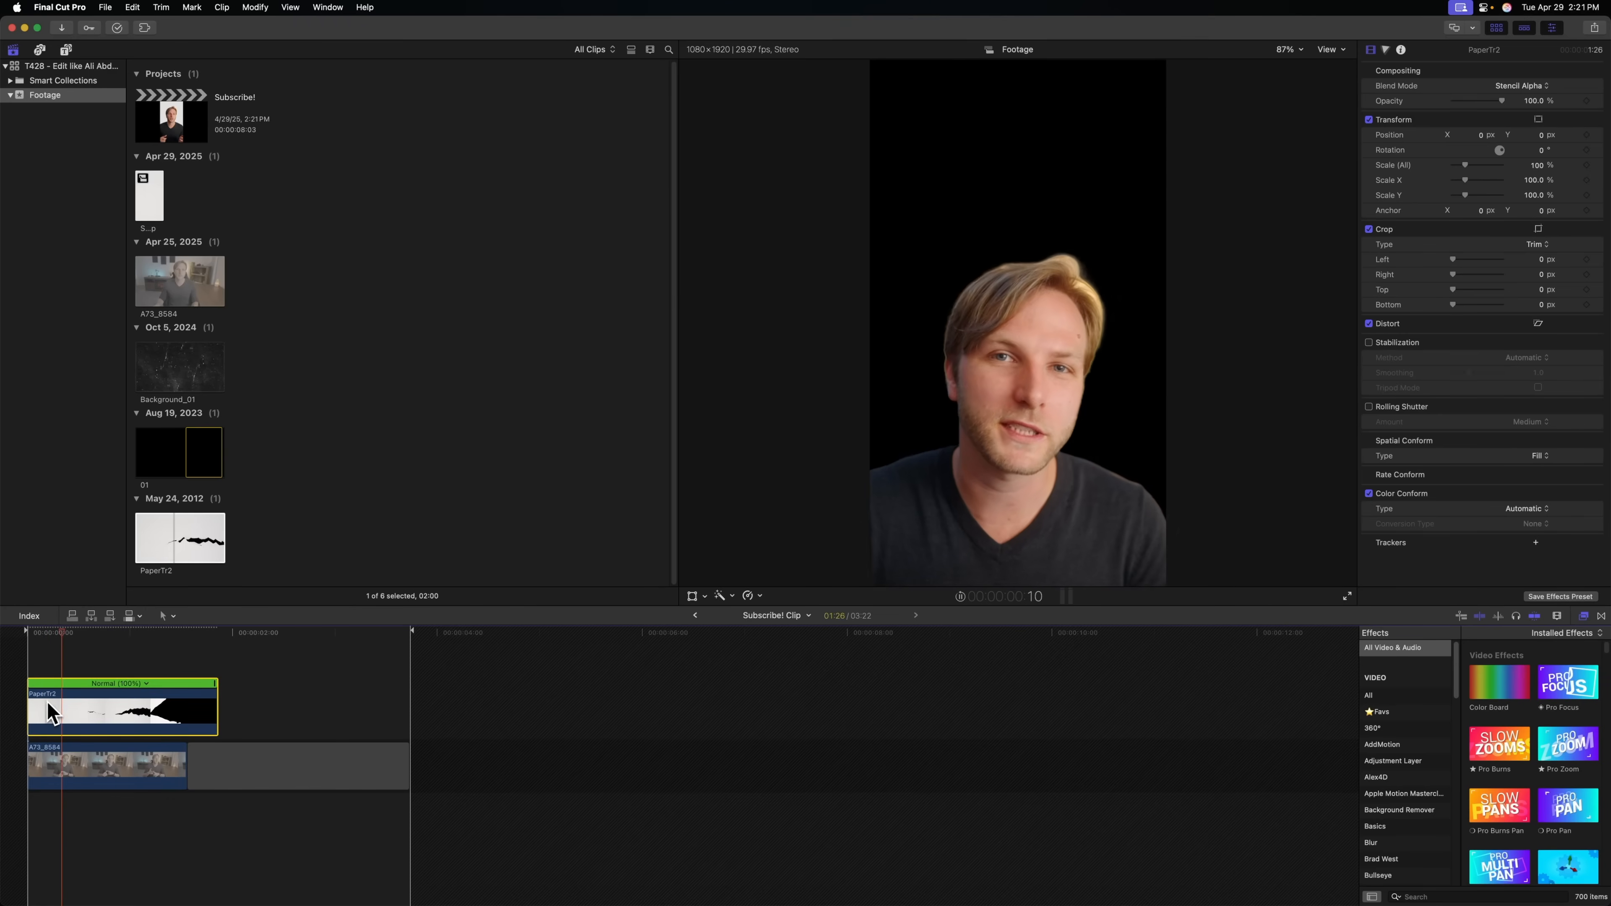
click(695, 616)
scroll(470, 666, up, 3)
key(space)
key(space)
key(space)
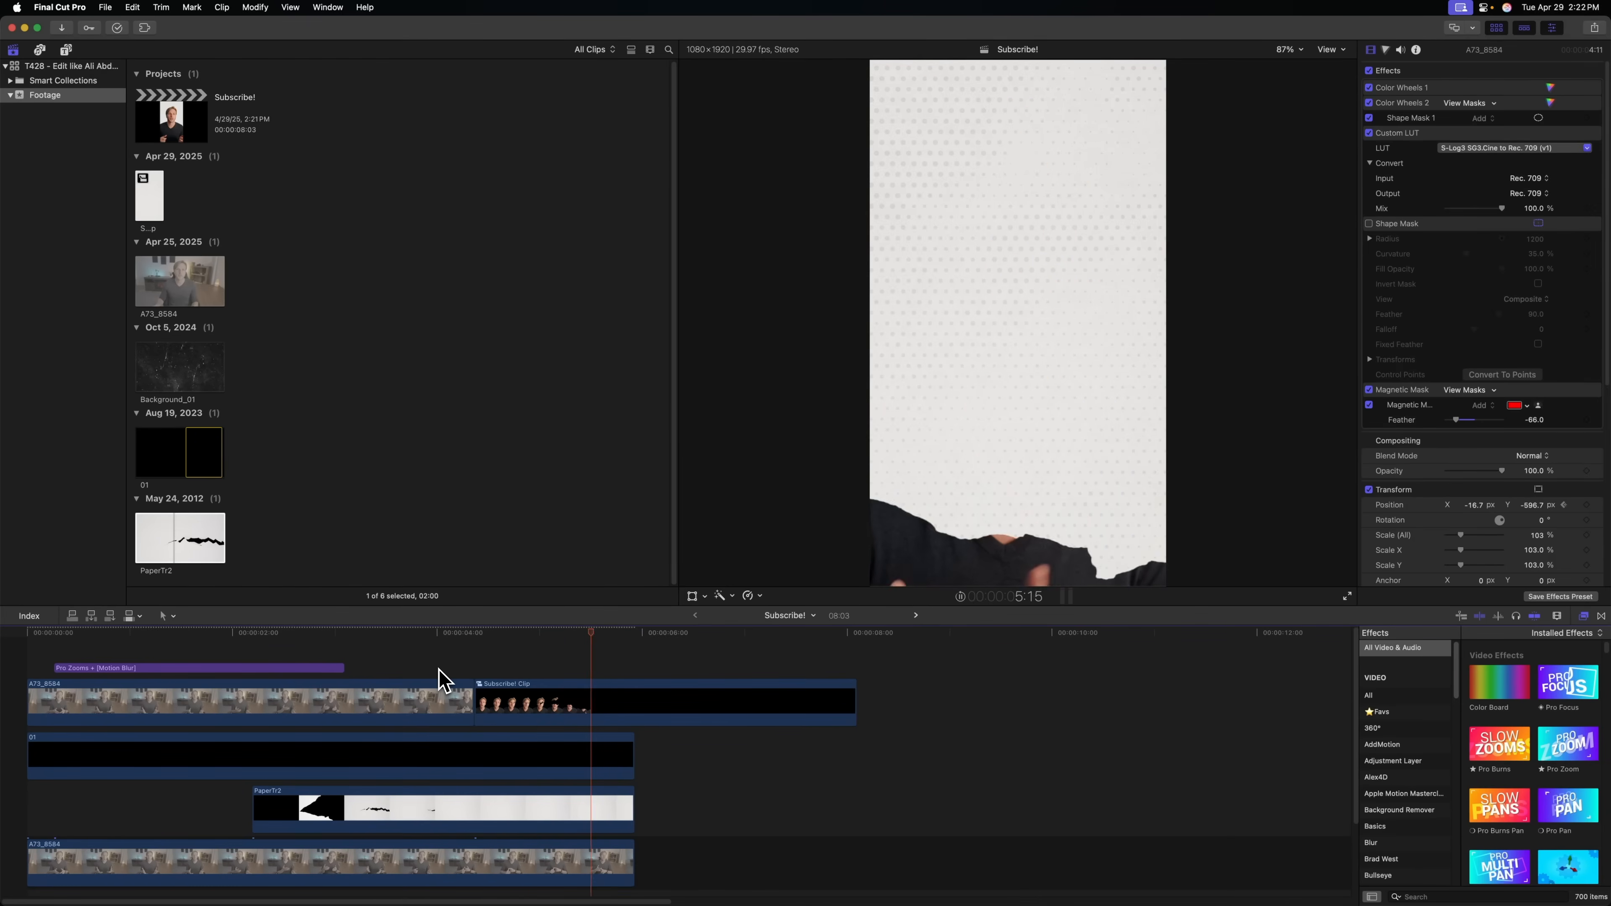
Place Background_01 above PaperTr2 from the start of the Subscribe! Clip and set its spatial conform to Fill
click(306, 635)
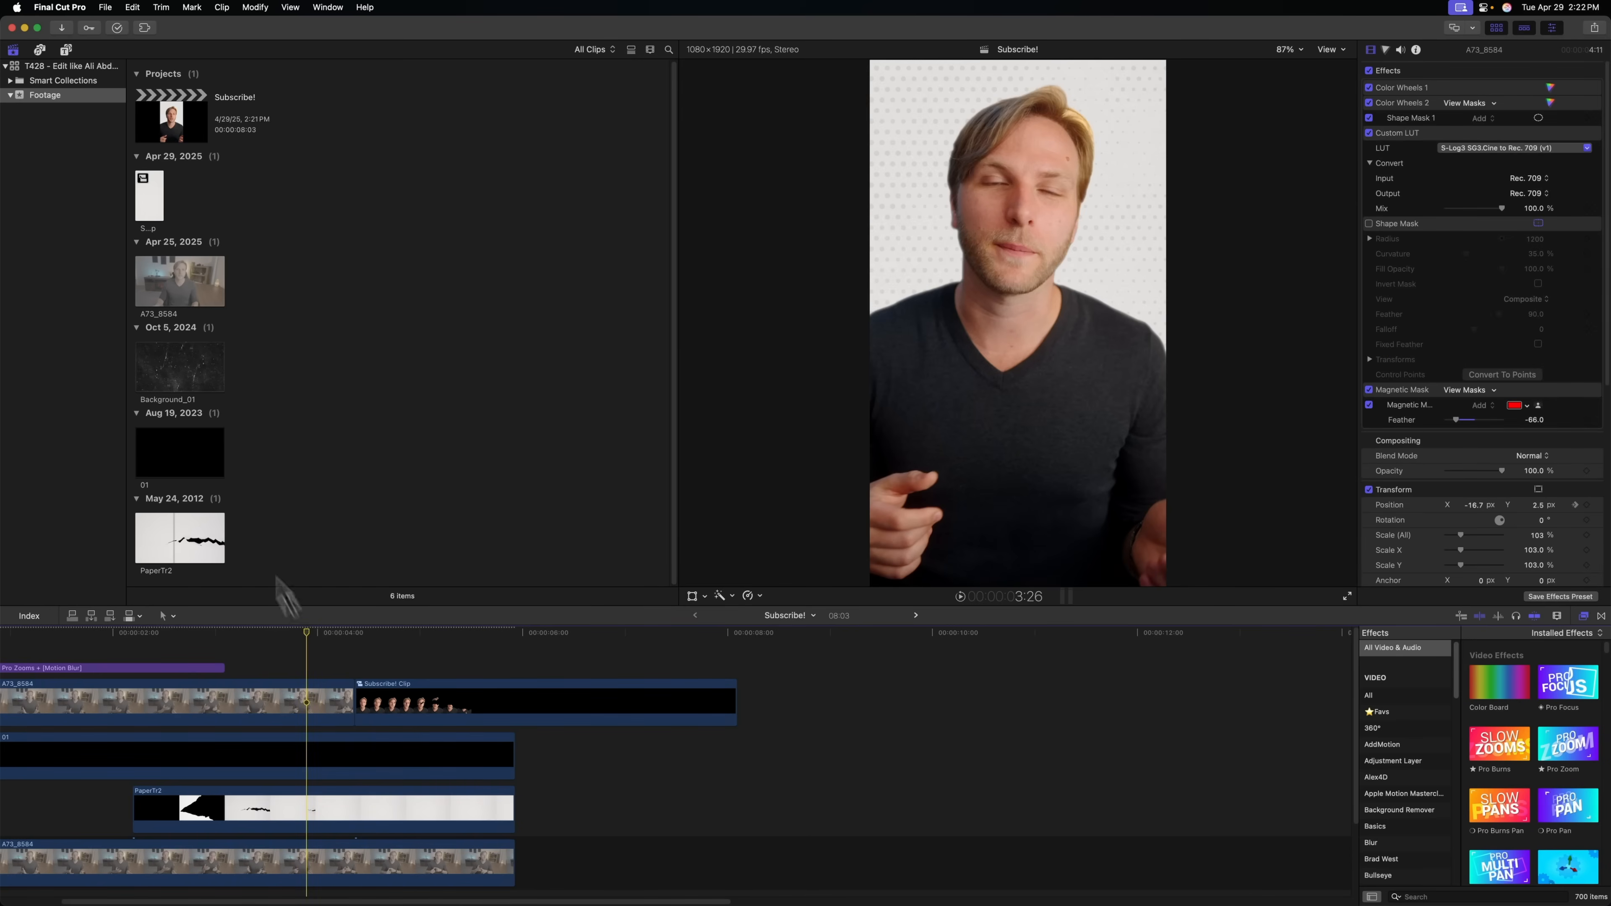
drag(170, 381, 360, 771)
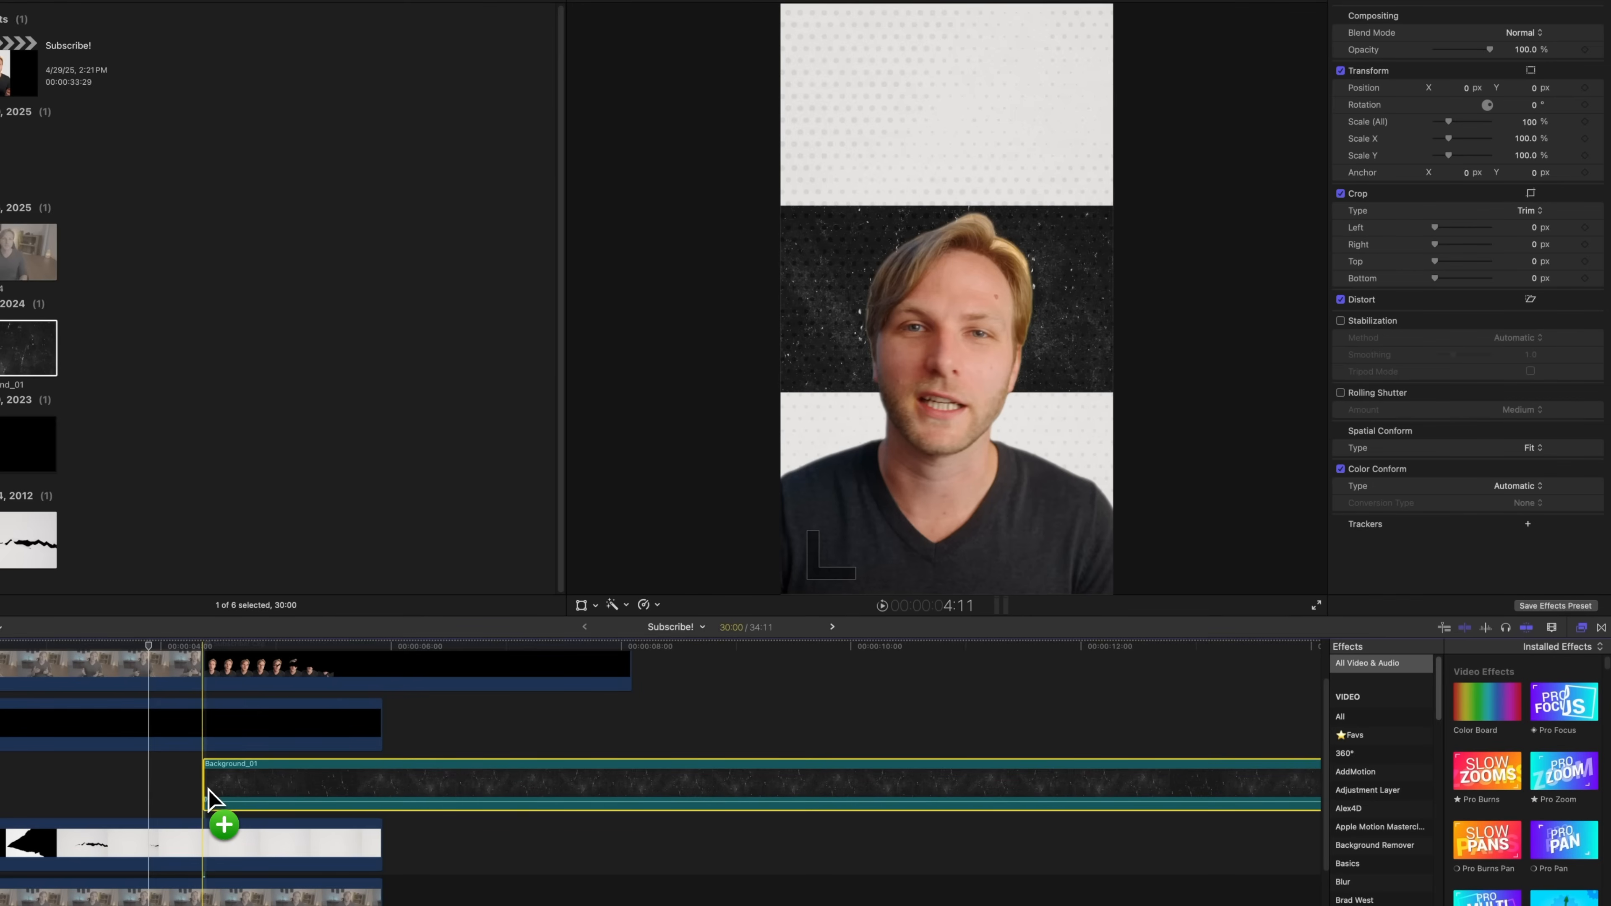
click(1533, 448)
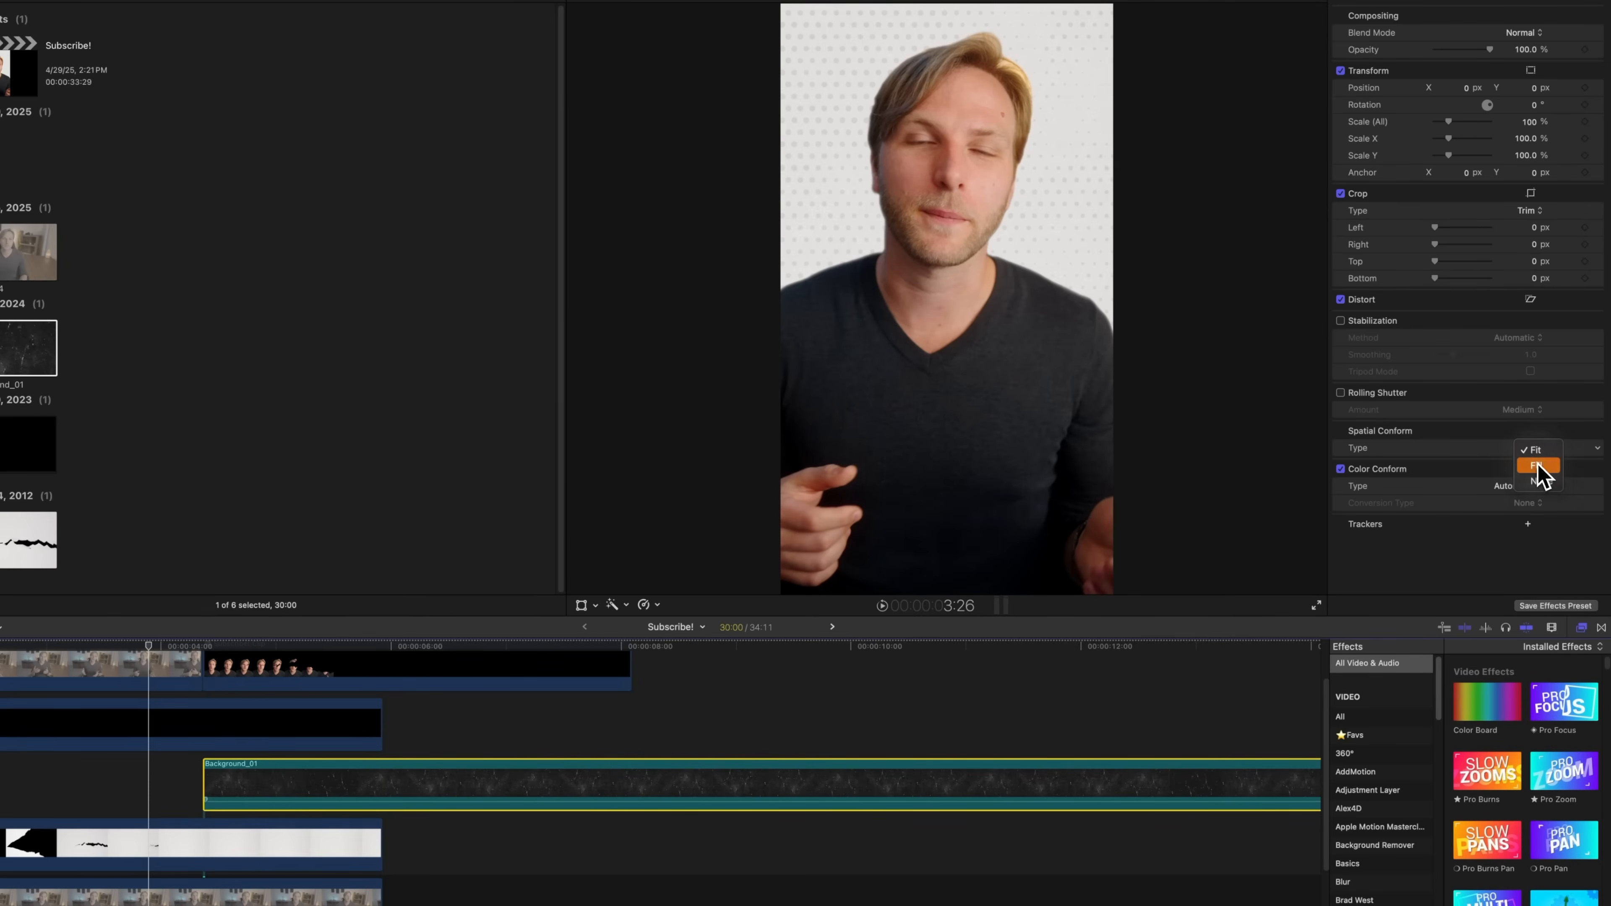
click(1538, 467)
Add a cross dissolve at the start of Background_01 and play back the transition
click(205, 781)
key(super+t)
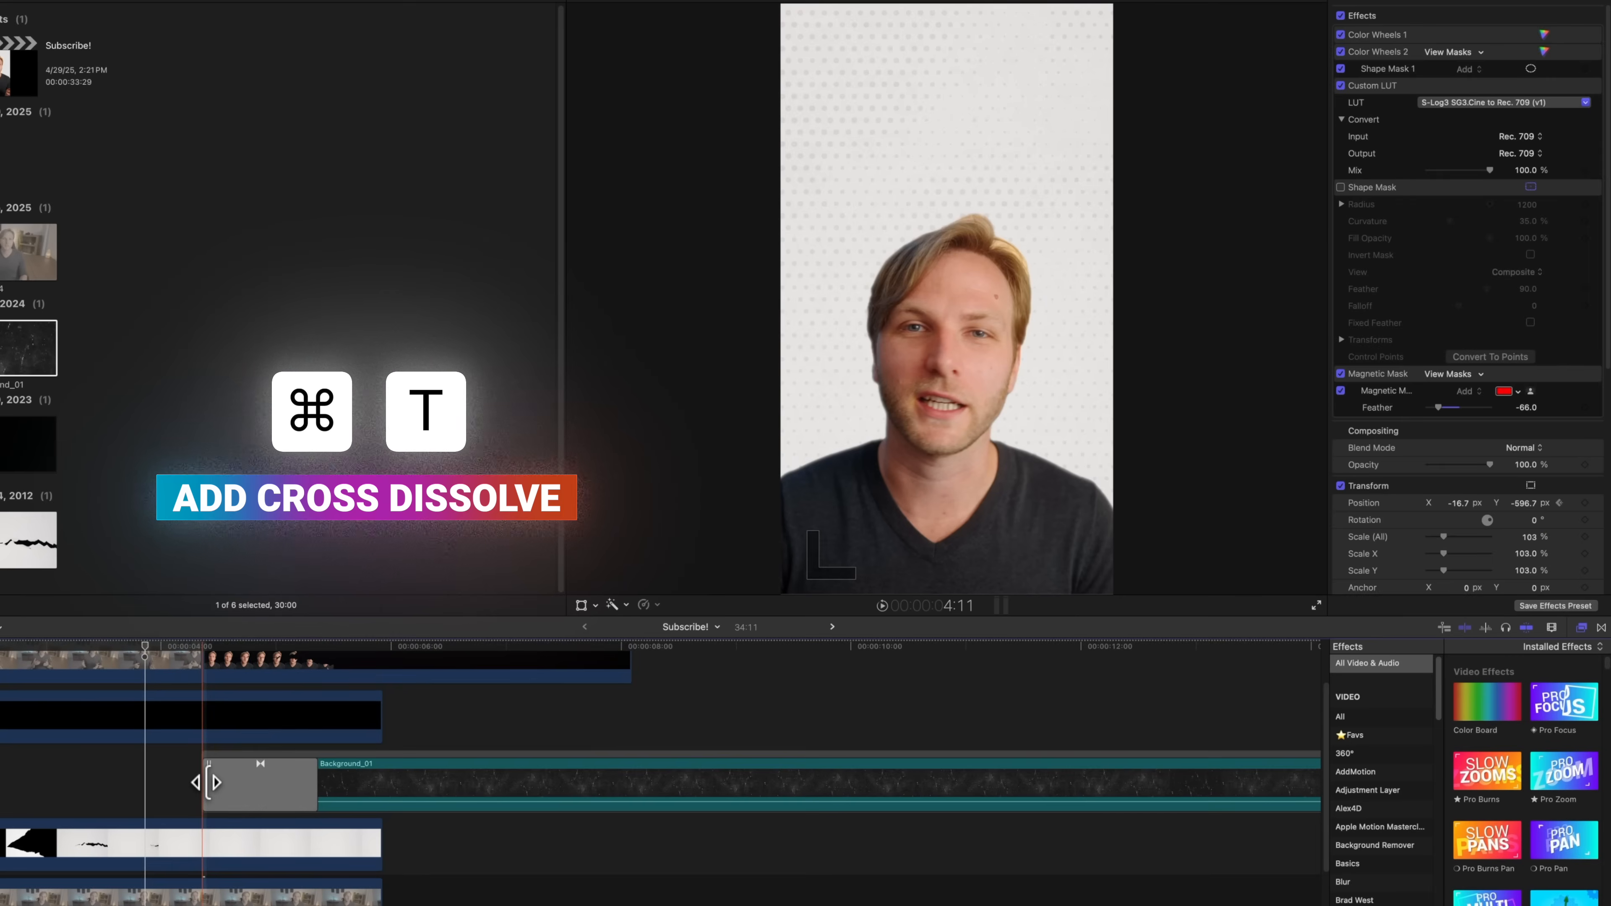
key(space)
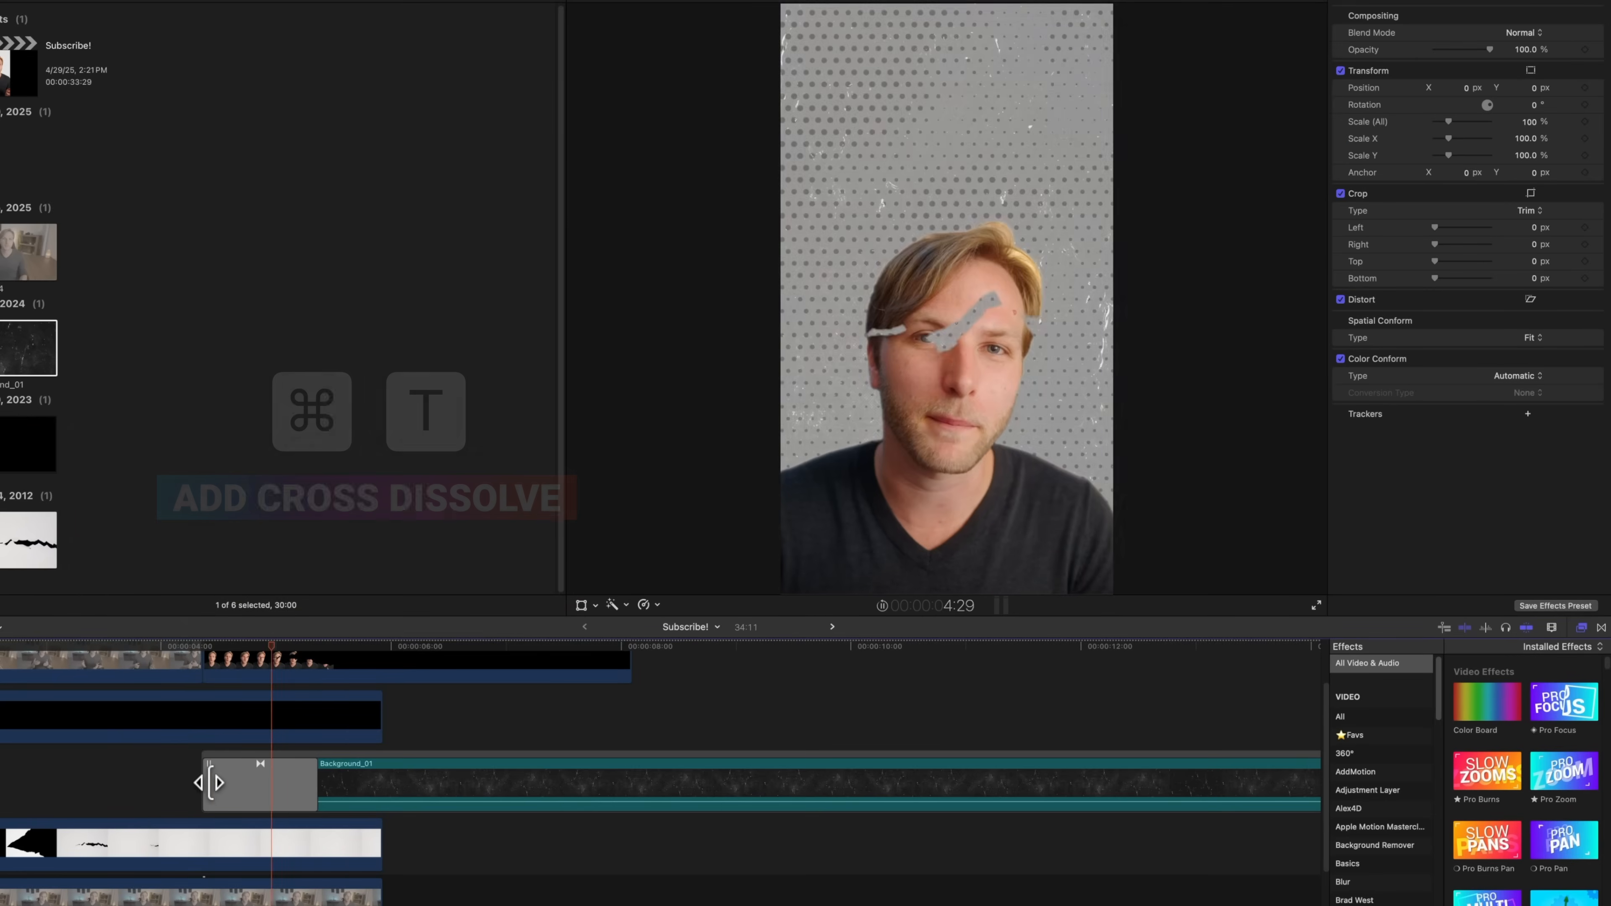
key(shift+z)
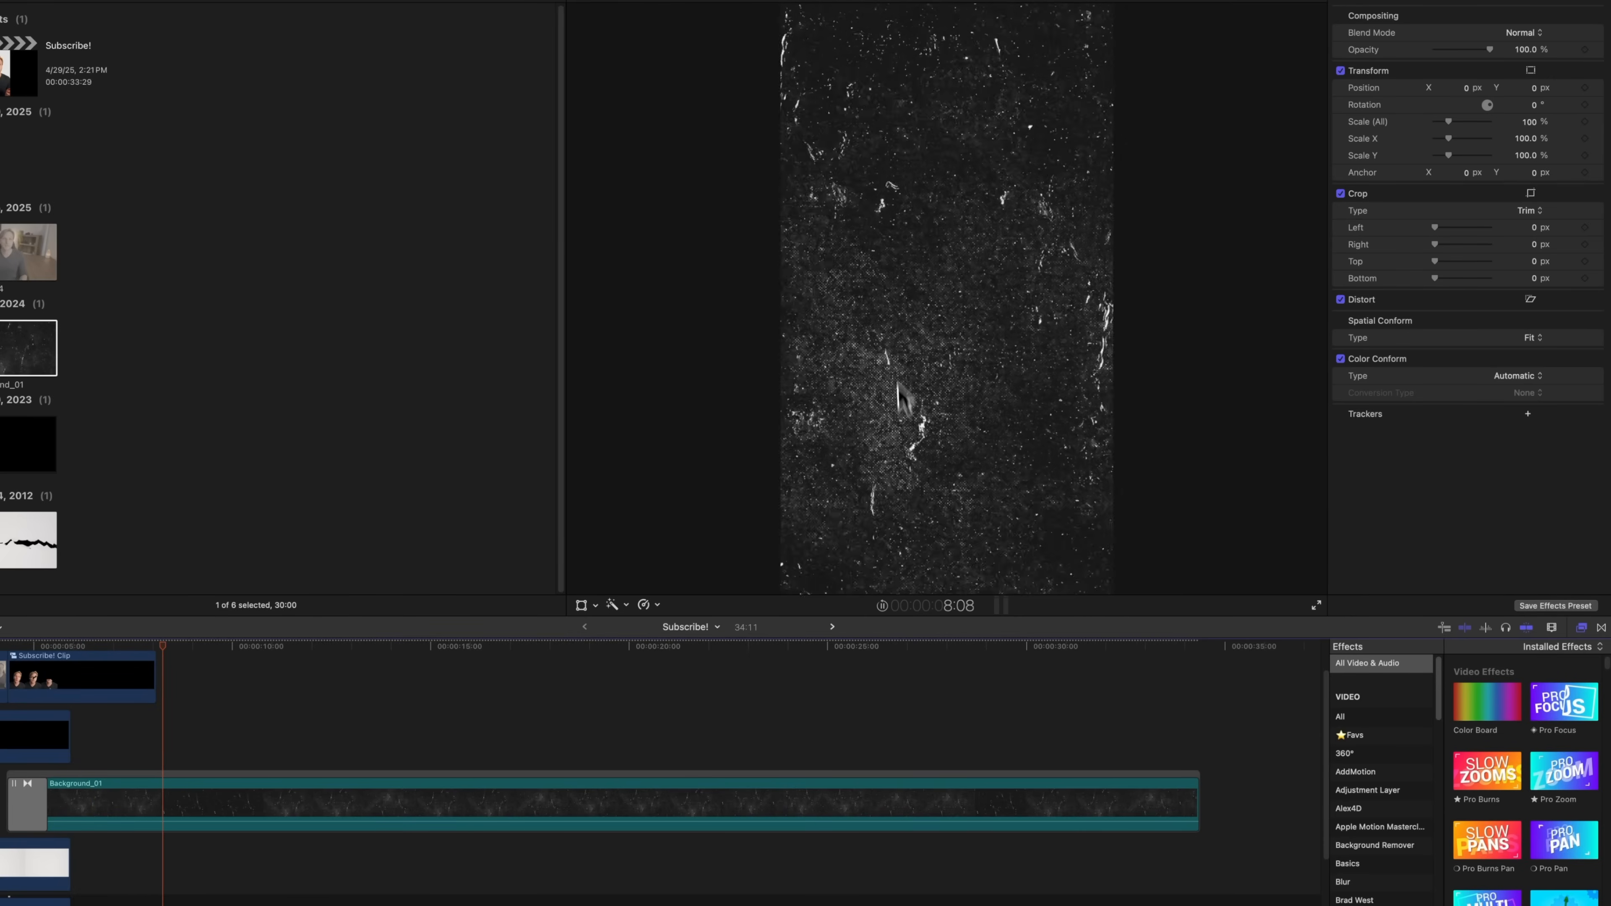
key(space)
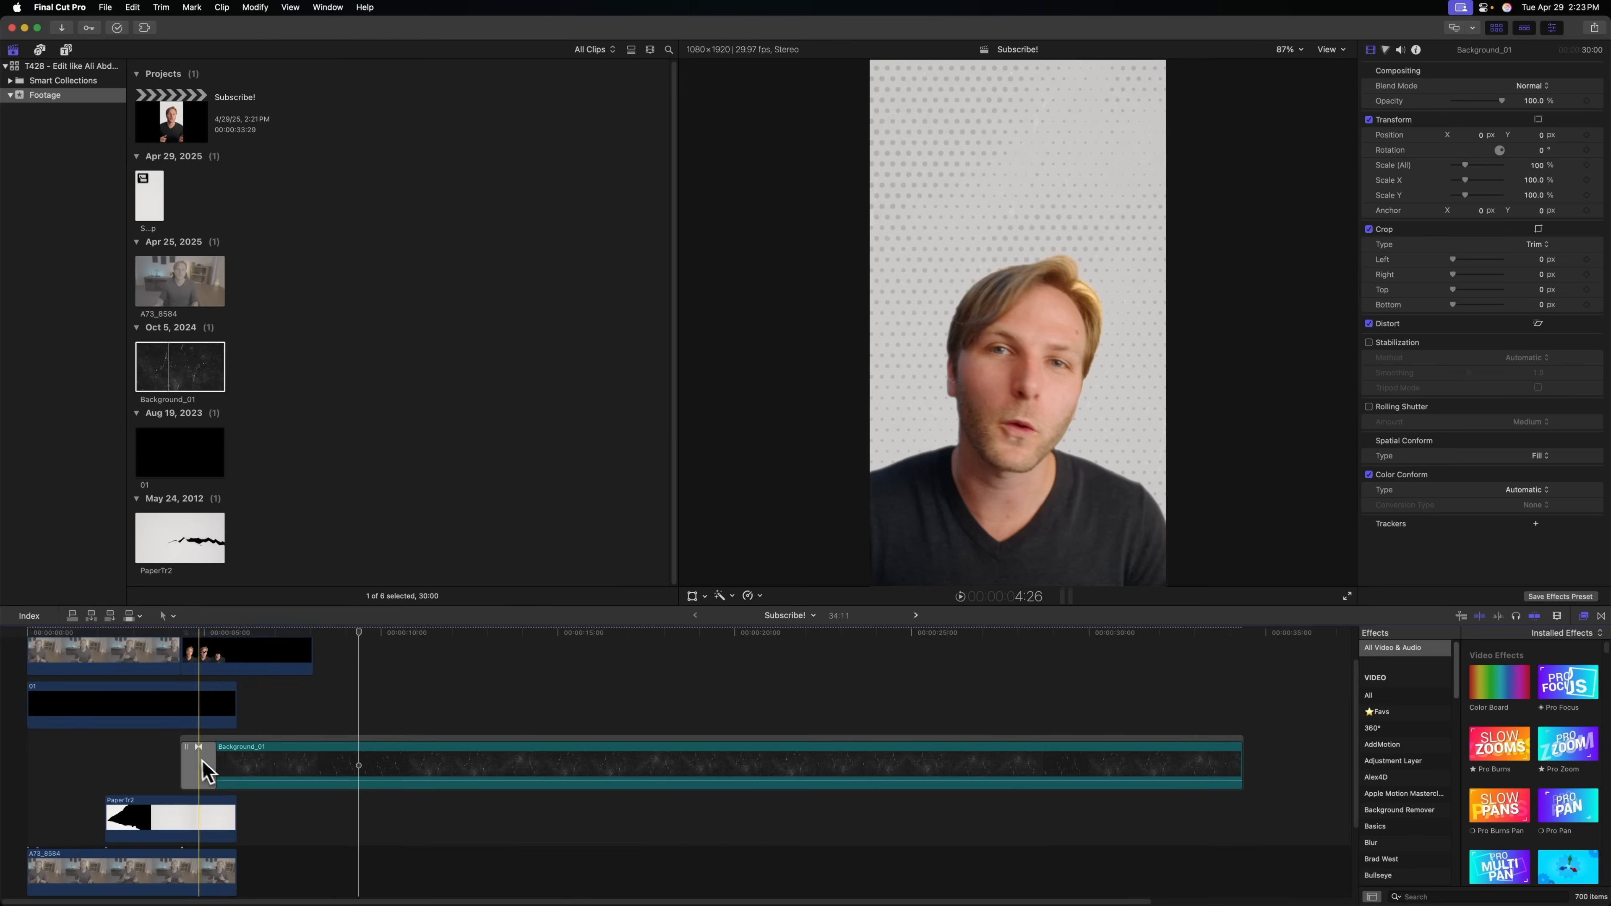
Add a basic title over Background_01 reading "SUBSCRIBE!" and set its font to Roboto Bold
key(ctrl+t)
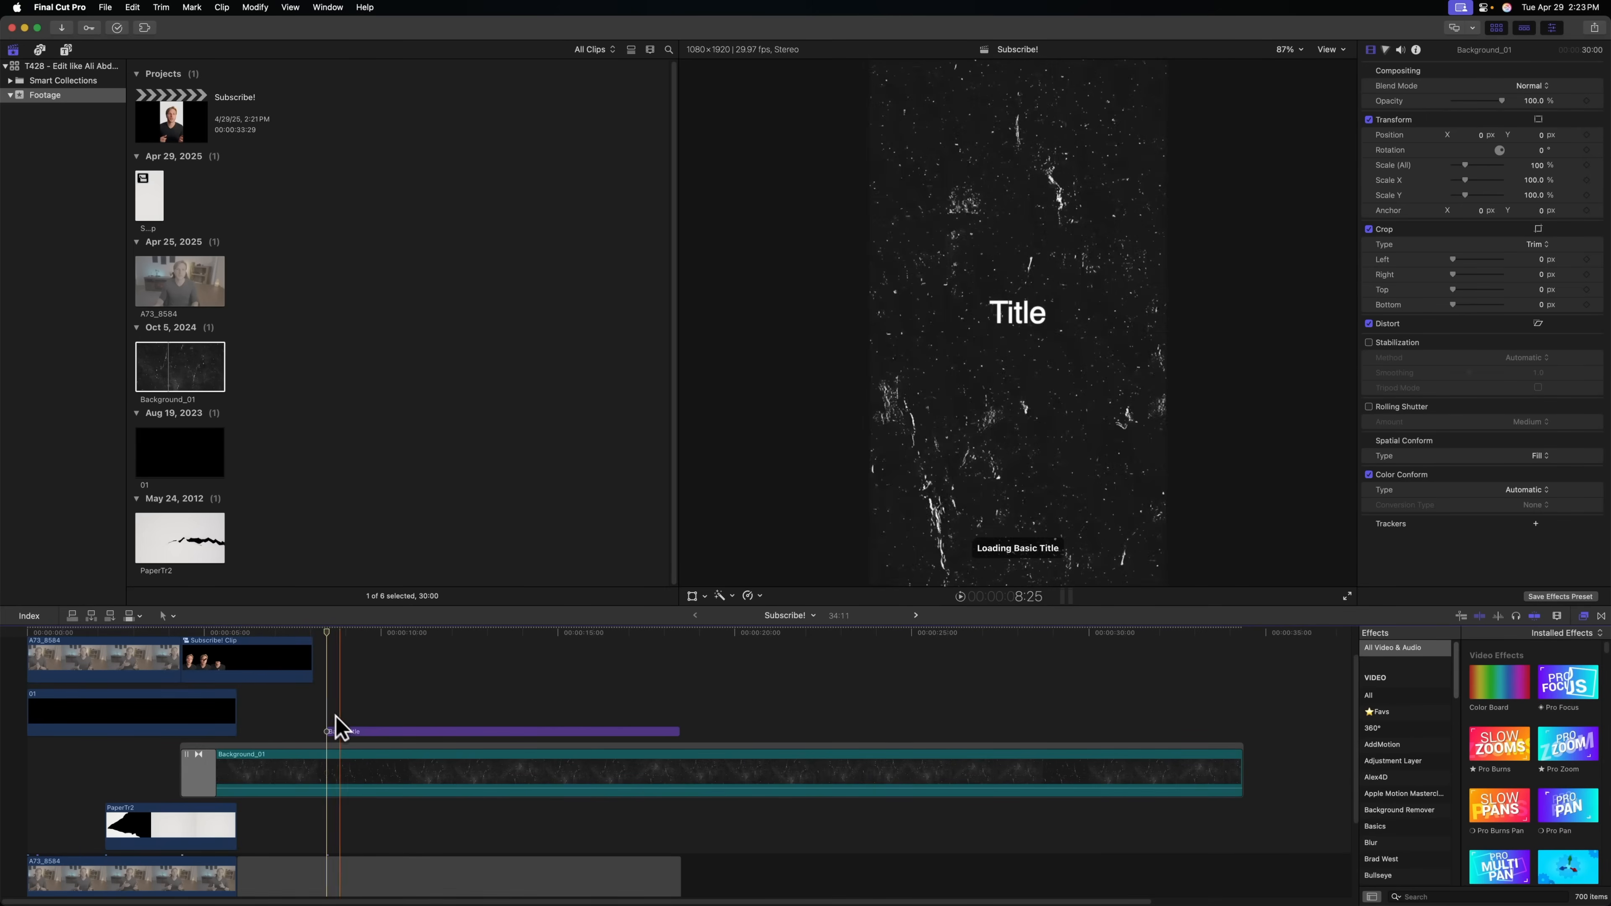
click(398, 633)
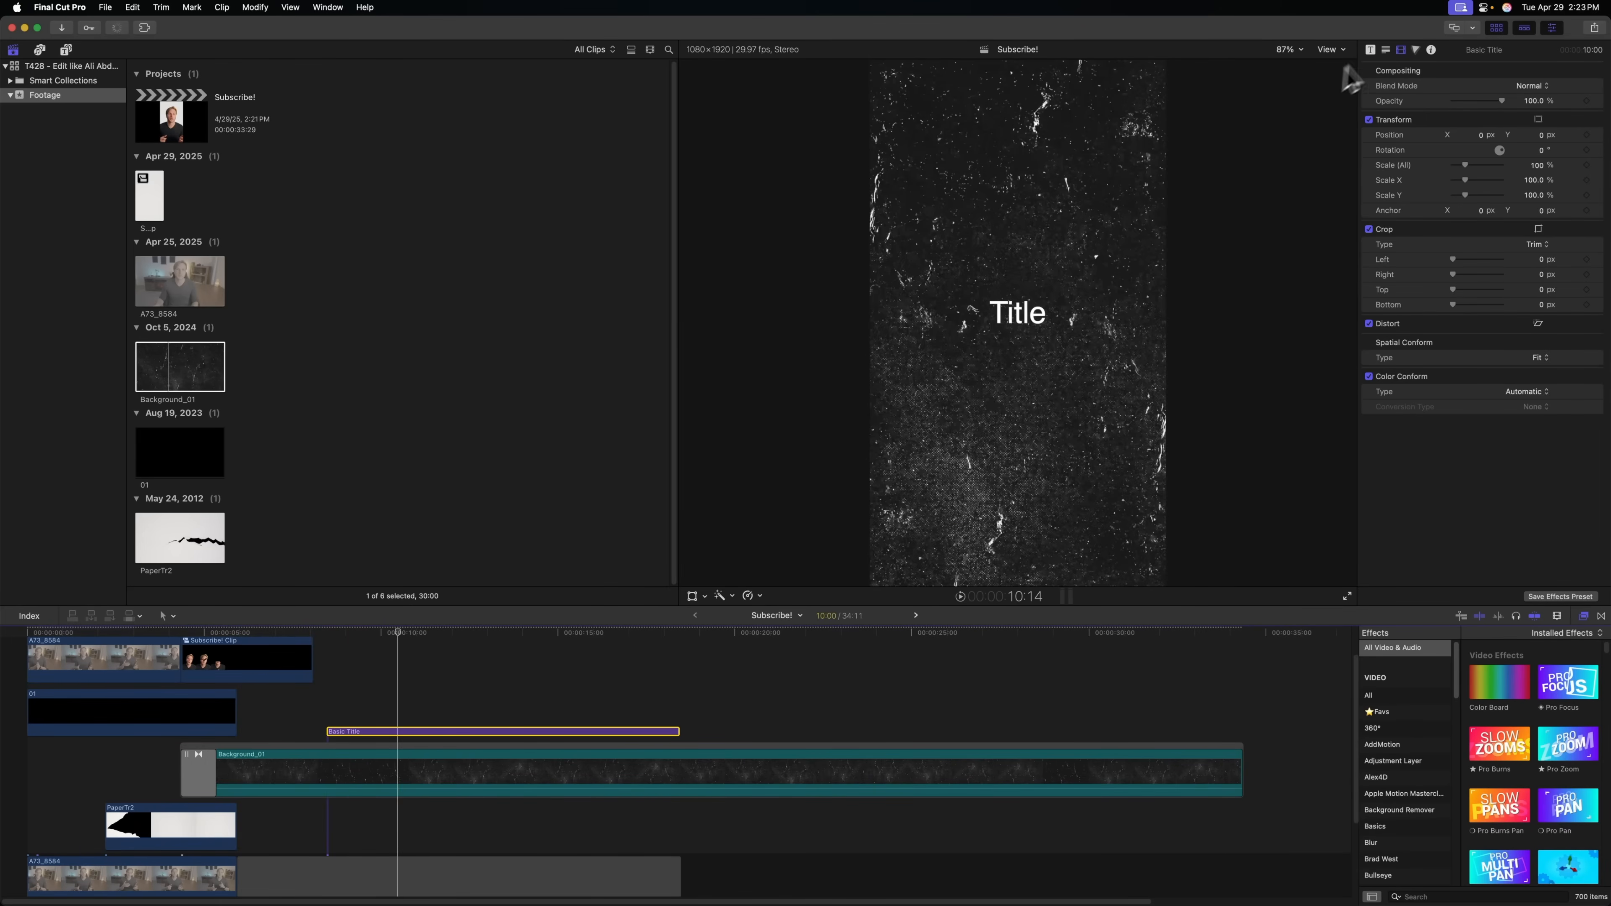
click(1386, 50)
key(super+a)
text(SUBSCRIBE!)
click(1477, 267)
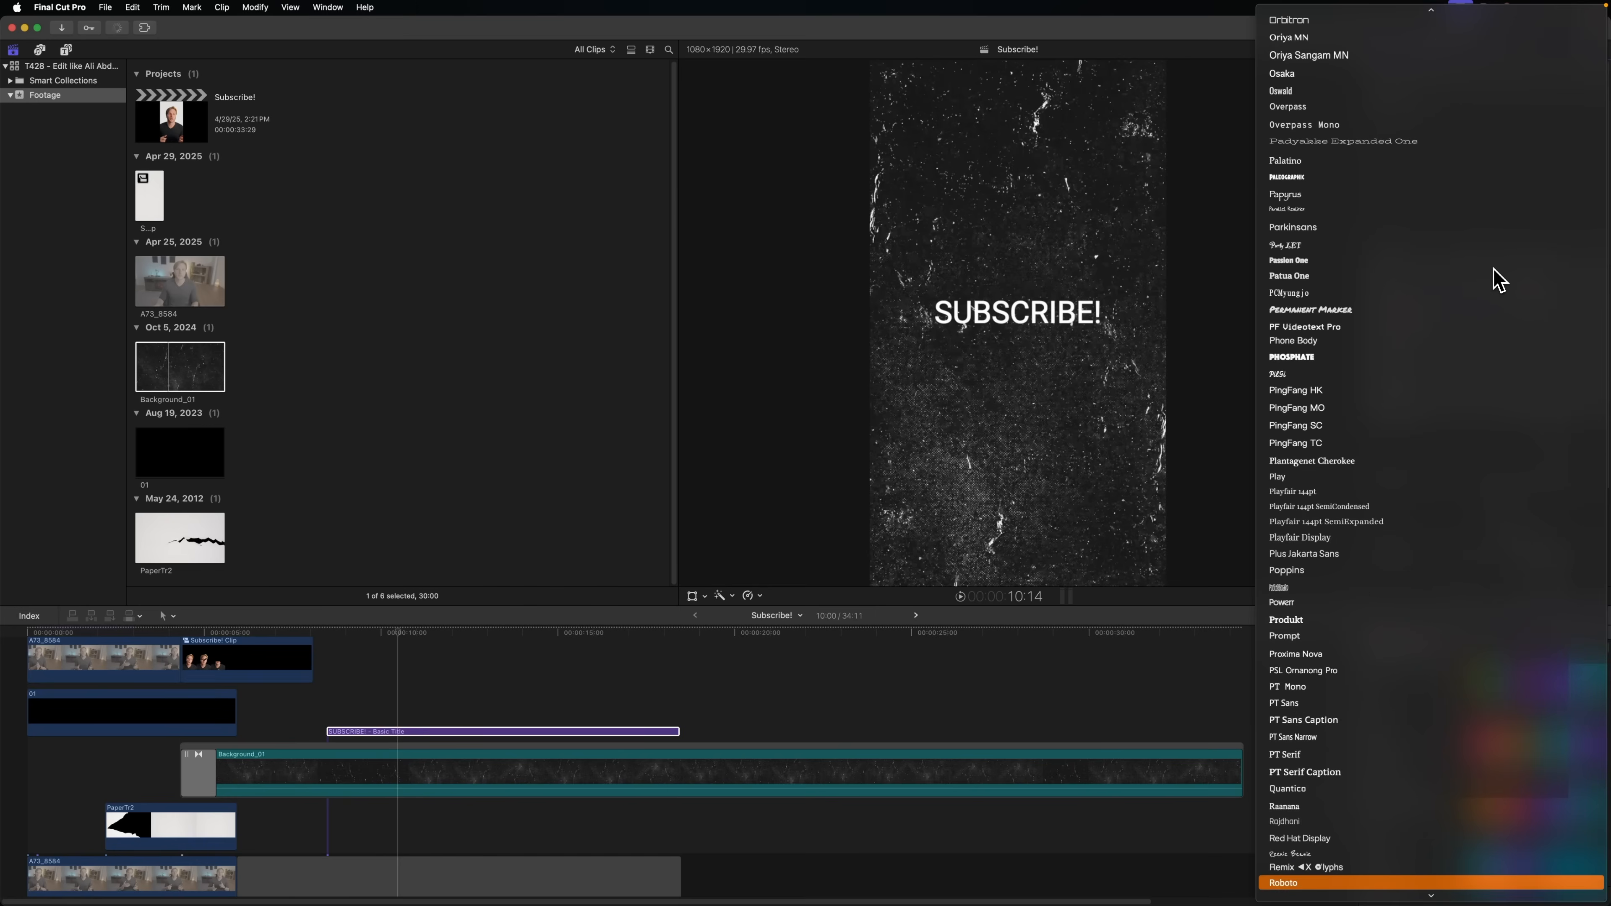
key(Escape)
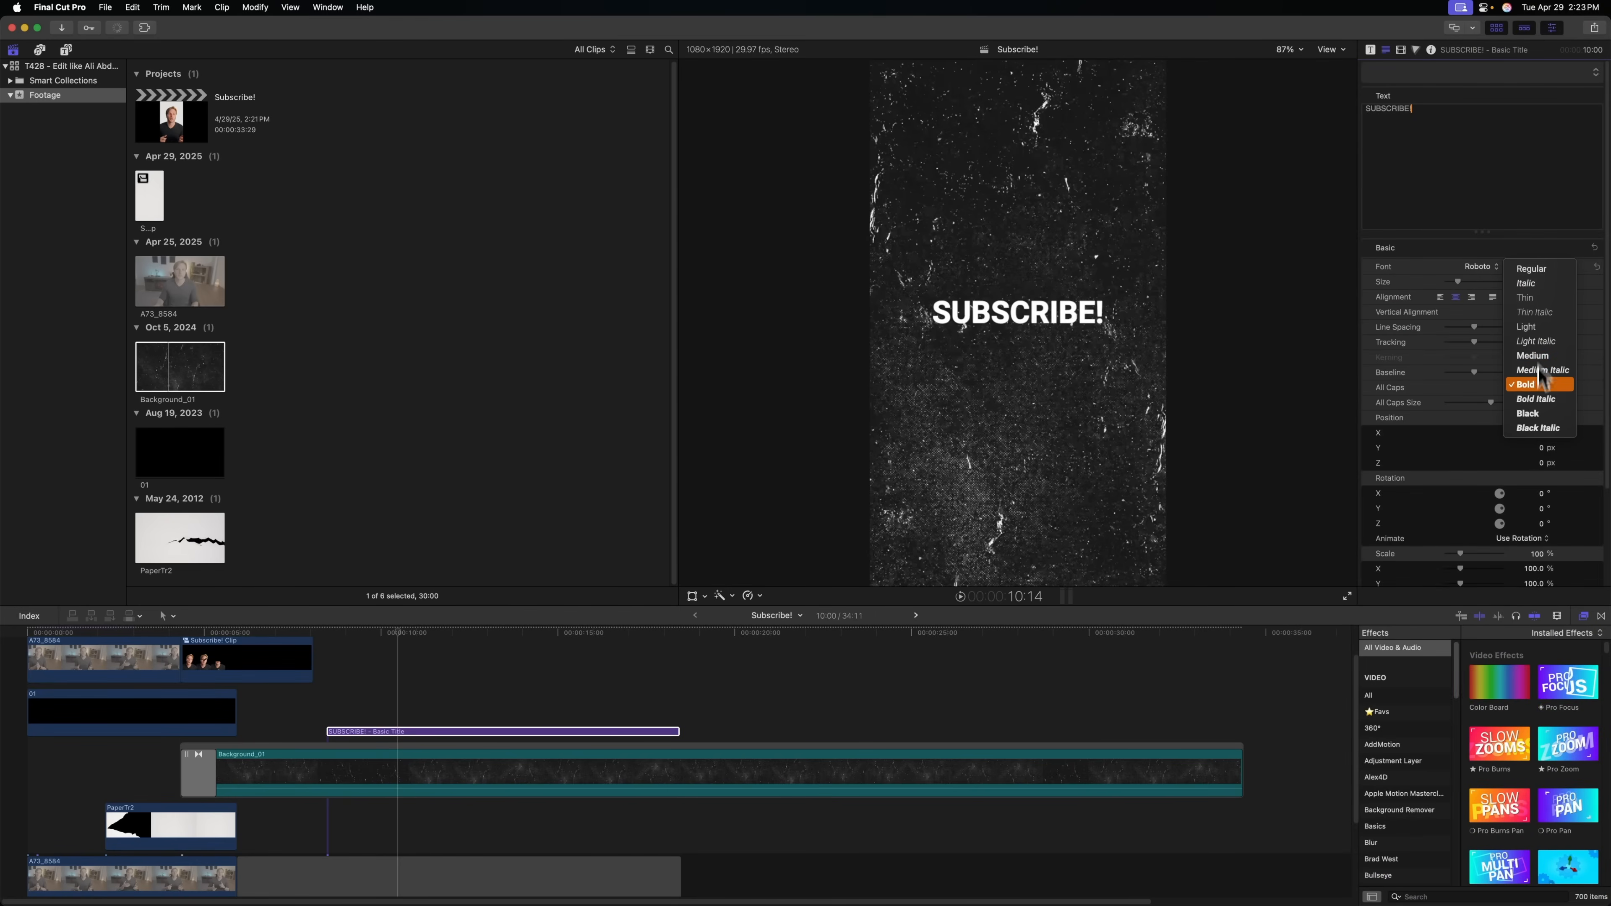